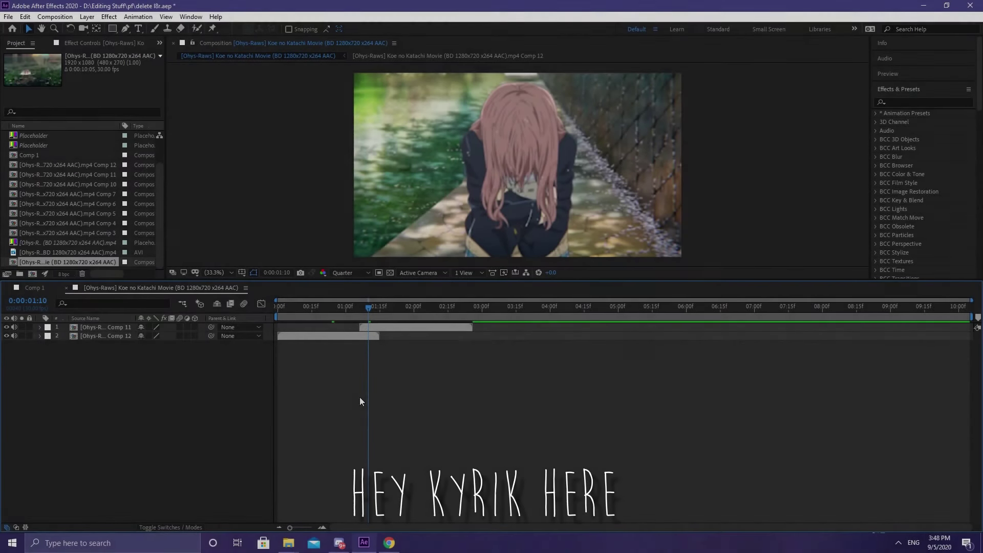
Slide the Comp 11 layer to start near 01:00, overlapping the end of Comp 12.
click(370, 336)
click(397, 374)
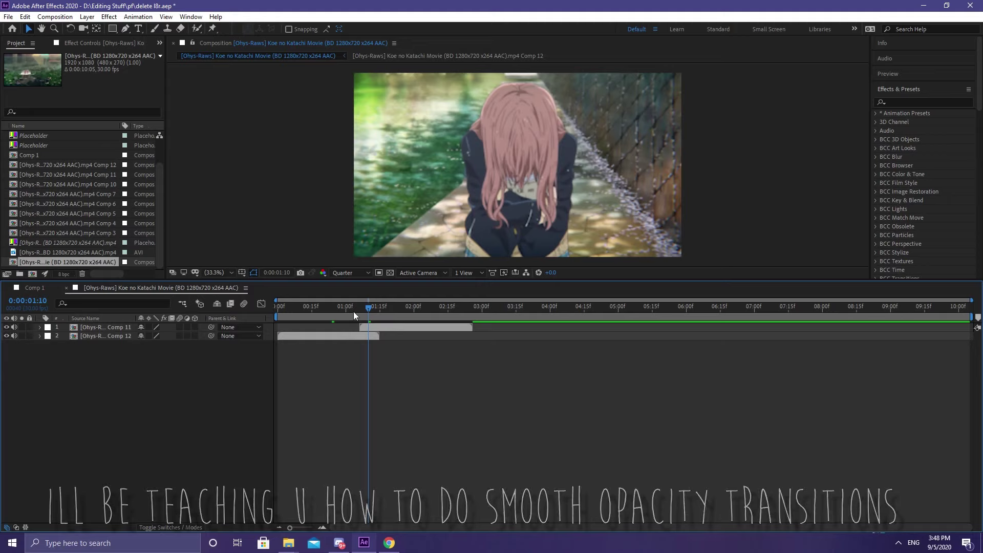
drag(392, 326, 405, 327)
click(317, 307)
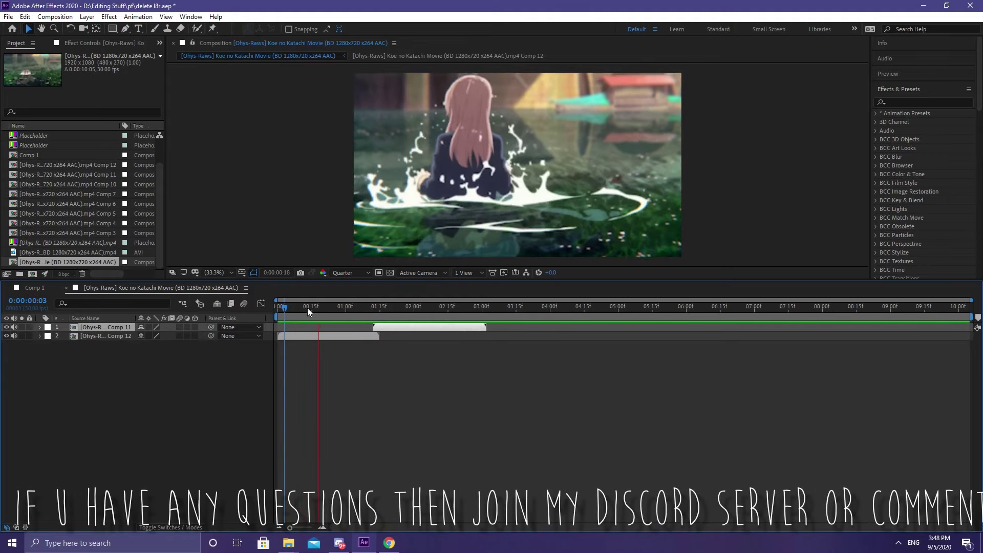
click(308, 368)
drag(281, 309, 390, 336)
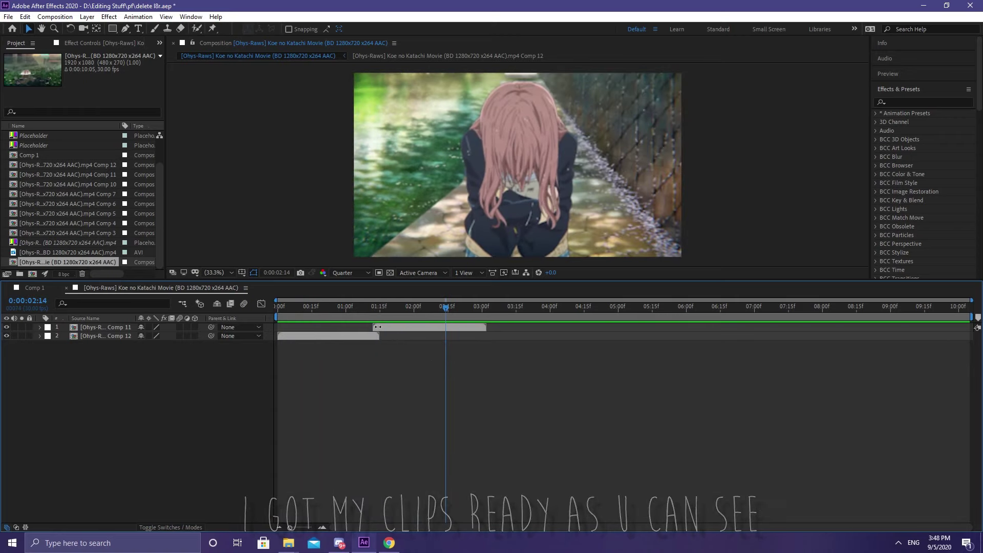
drag(378, 326, 346, 320)
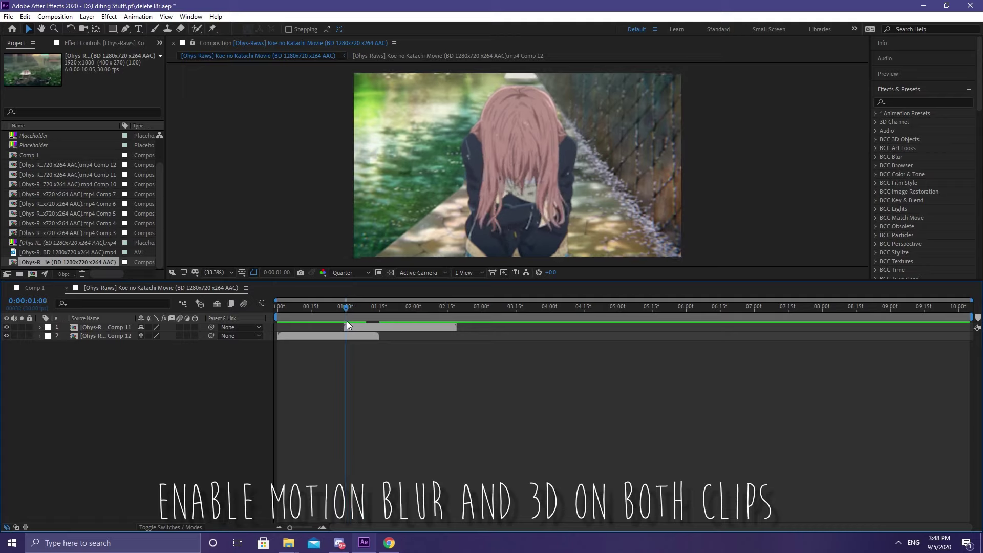
Turn on the 3D switch for both clip layers.
click(347, 325)
right_click(204, 329)
click(194, 327)
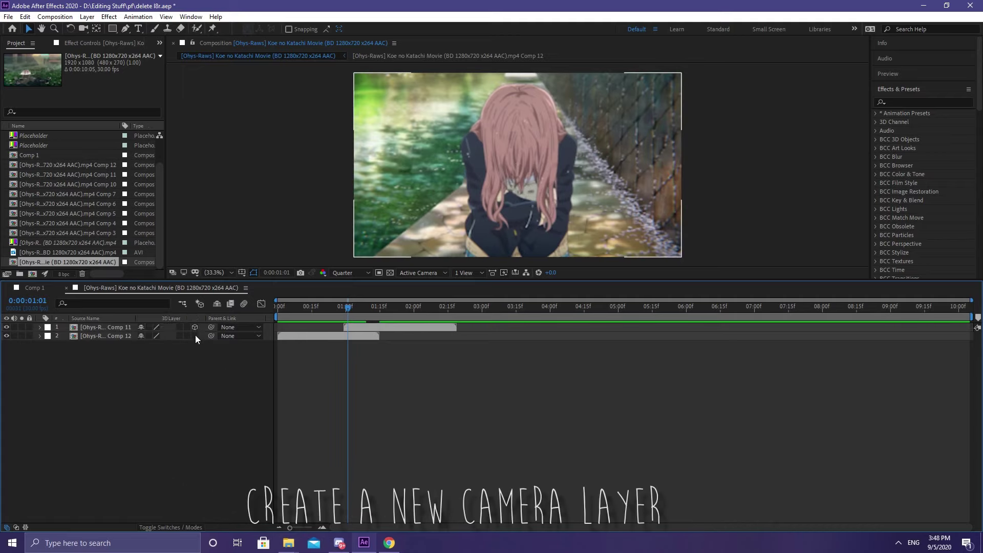
click(195, 336)
Add Camera 1 and trim it at 02:19 so it ends with the clips.
click(348, 327)
right_click(205, 327)
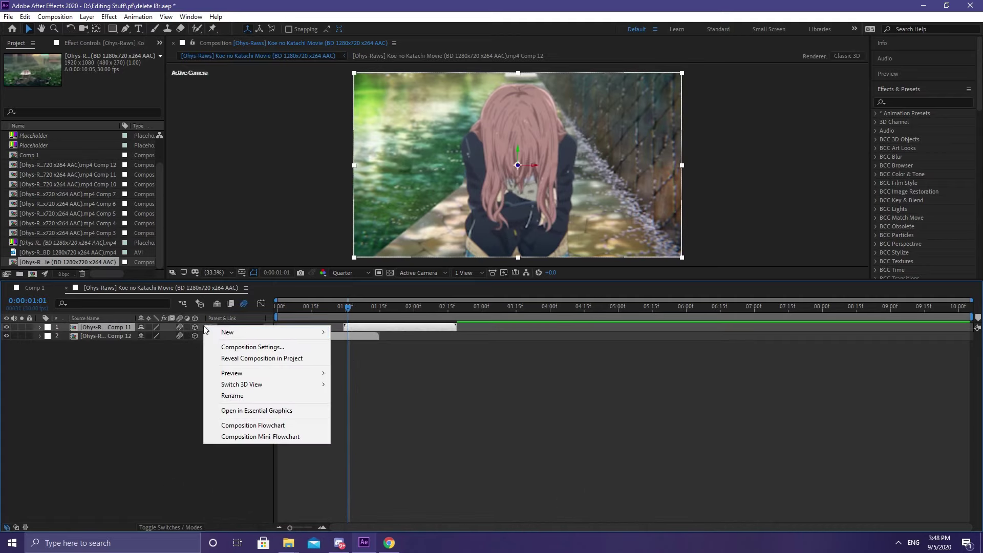
mouse_move(256, 332)
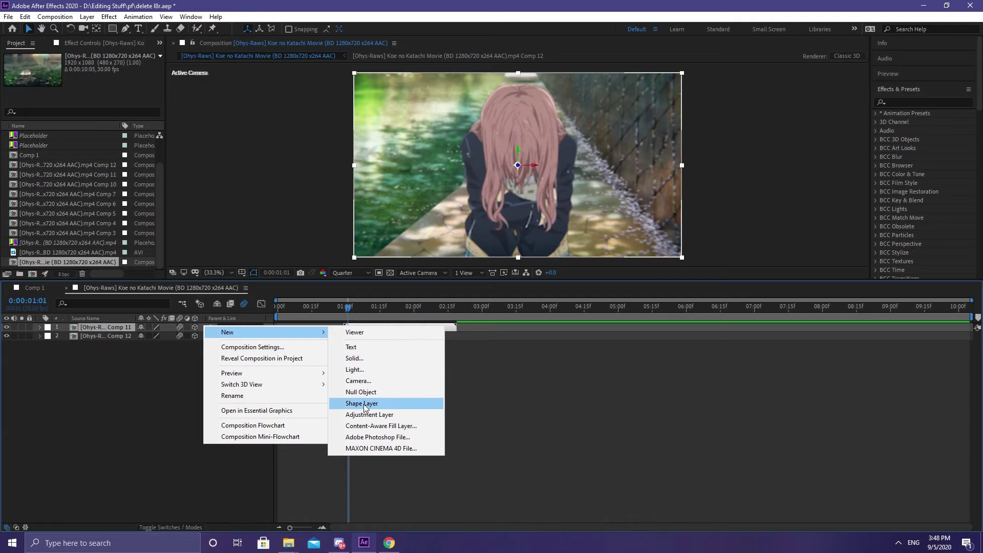
click(364, 382)
key(Return)
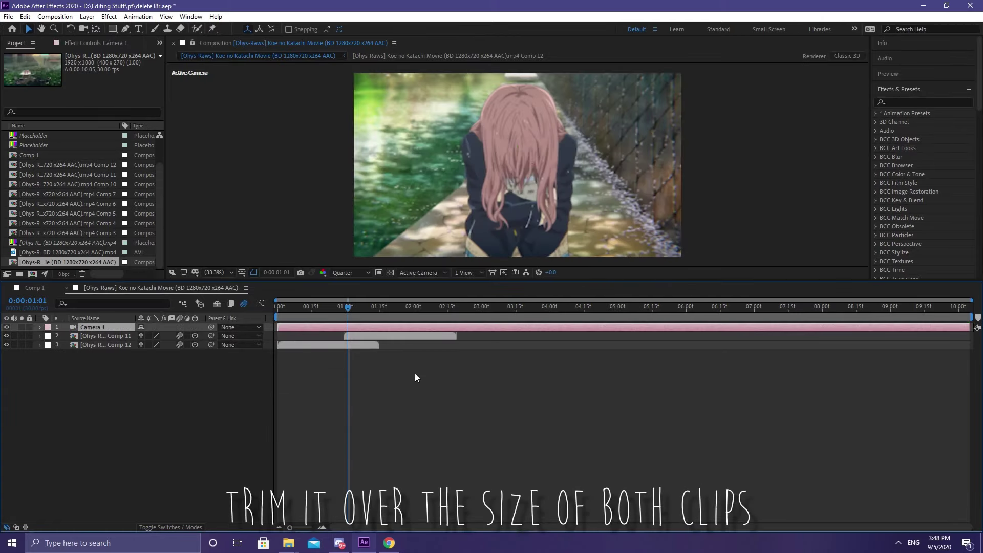
drag(454, 306, 458, 307)
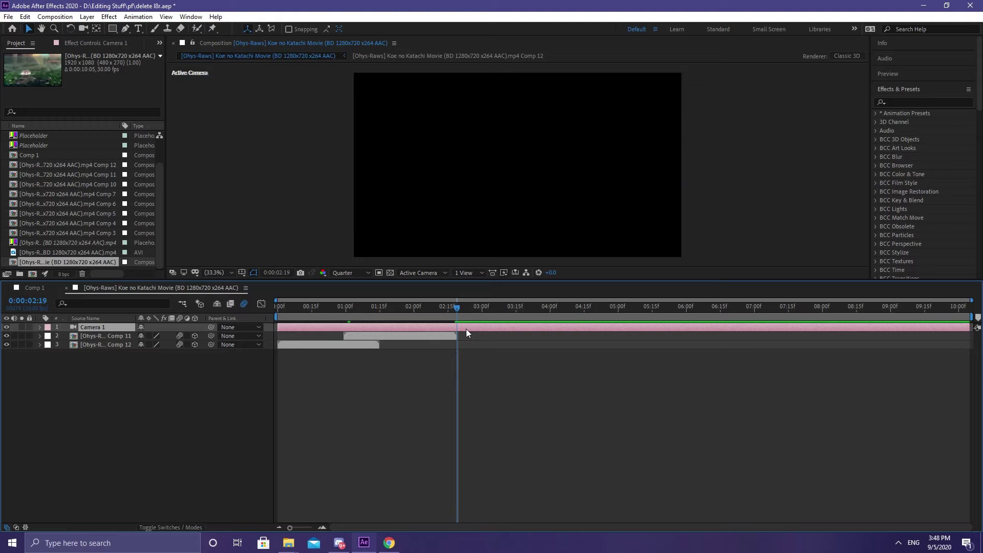
key(ctrl+shift+d)
key(Delete)
key(Home)
key(space)
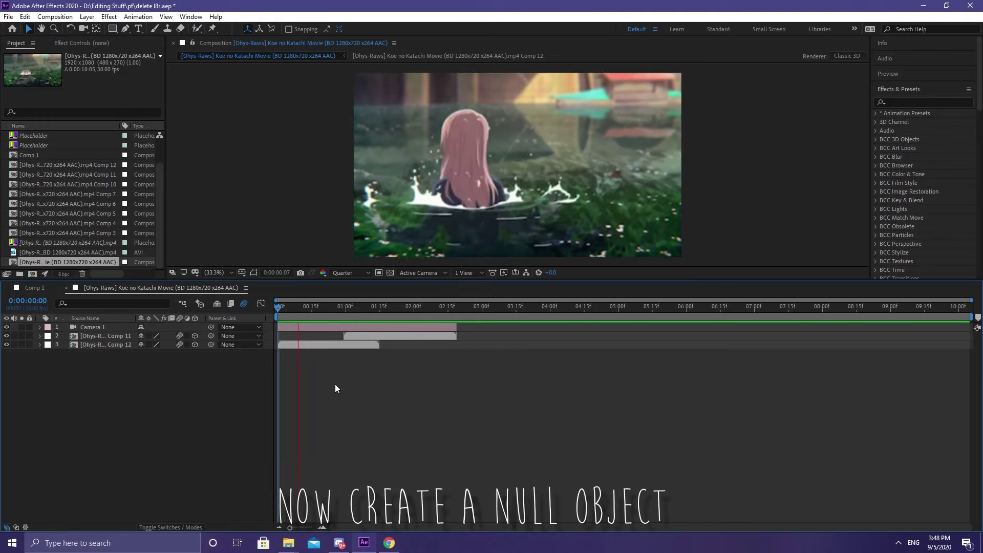
Add a Null 1 layer trimmed to the camera's length.
click(339, 330)
right_click(199, 327)
mouse_move(266, 334)
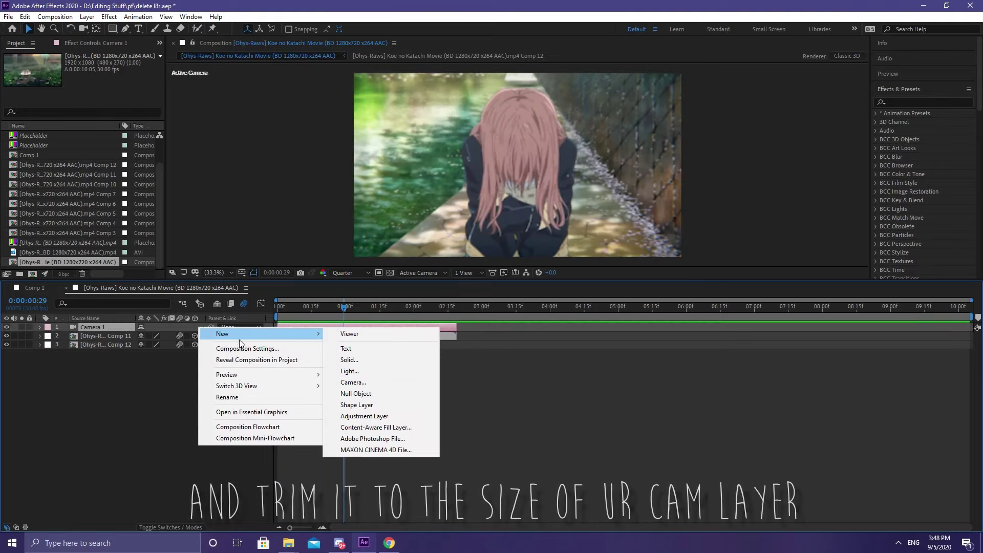
click(356, 394)
drag(458, 307, 456, 308)
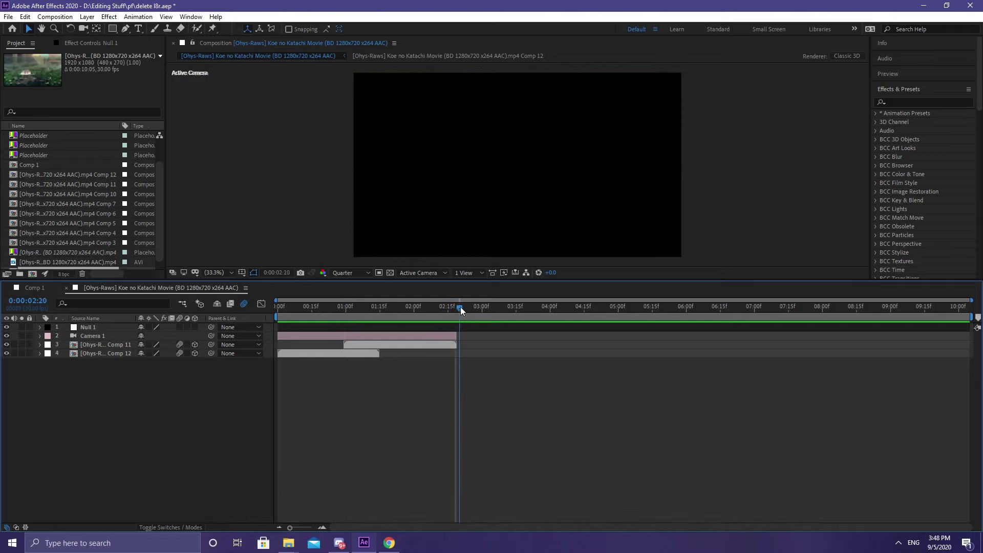
click(337, 394)
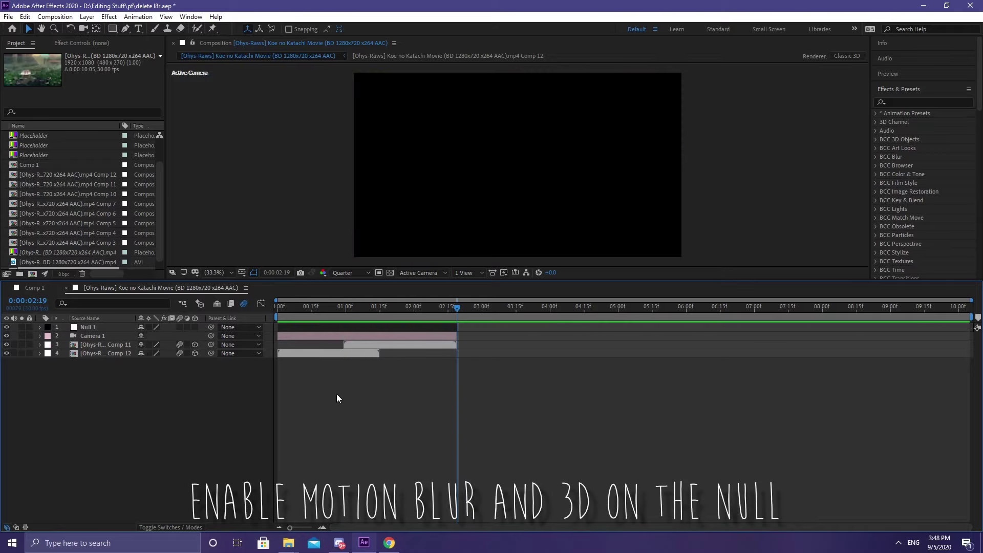
drag(349, 307, 352, 341)
Parent Camera 1 to Null 1 with the pick whip.
click(351, 337)
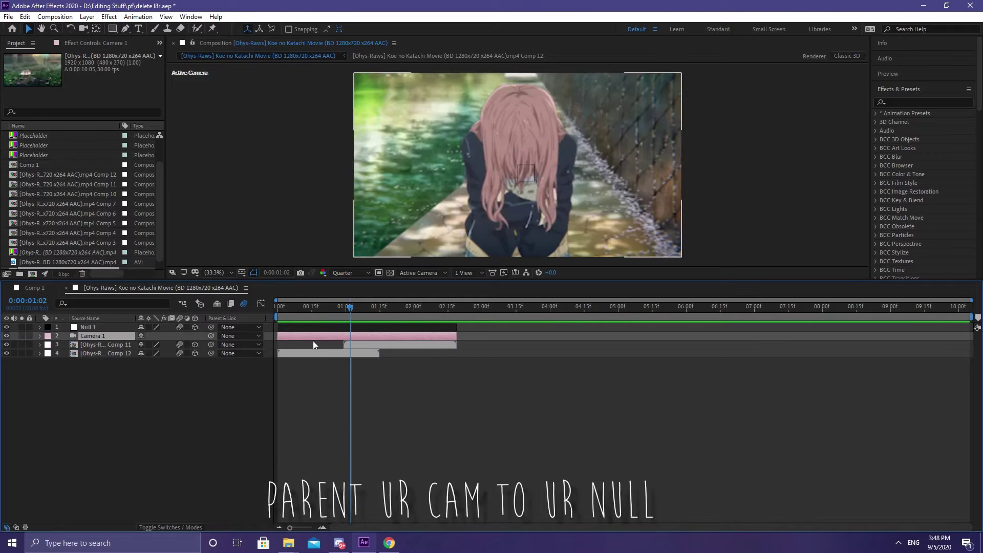
drag(211, 336, 105, 327)
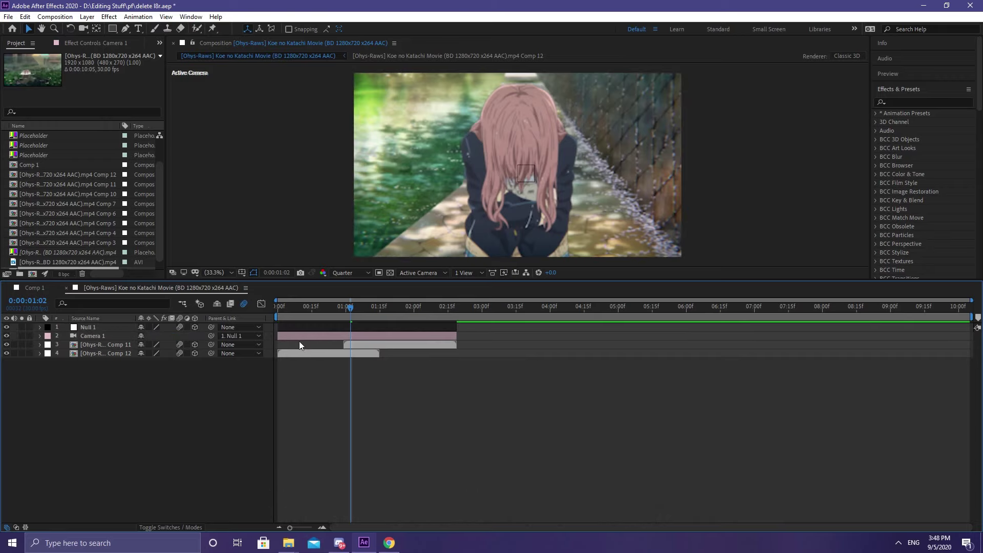
click(303, 328)
click(283, 307)
Keyframe Null 1's Position from the start to Z 700 at 02:17.
key(Home)
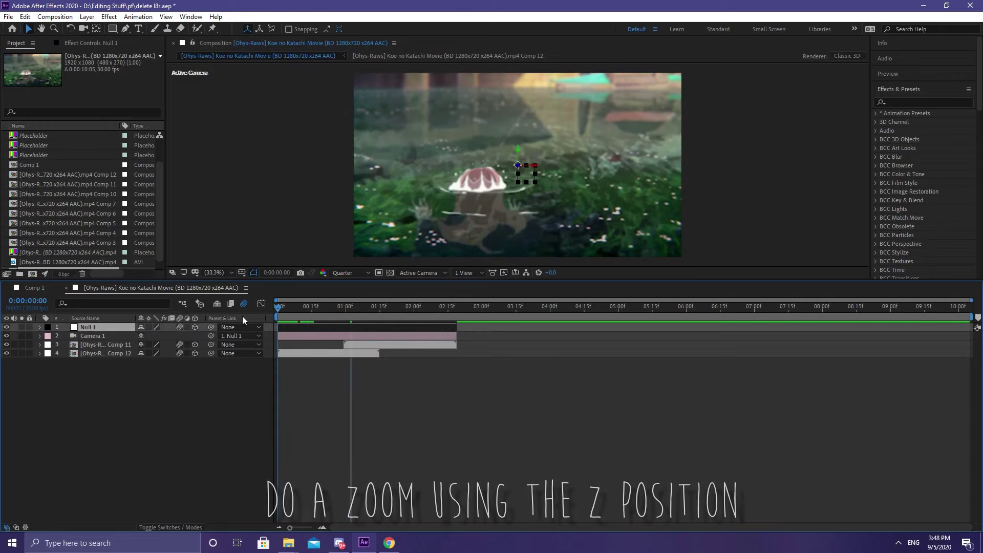
key(p)
click(65, 336)
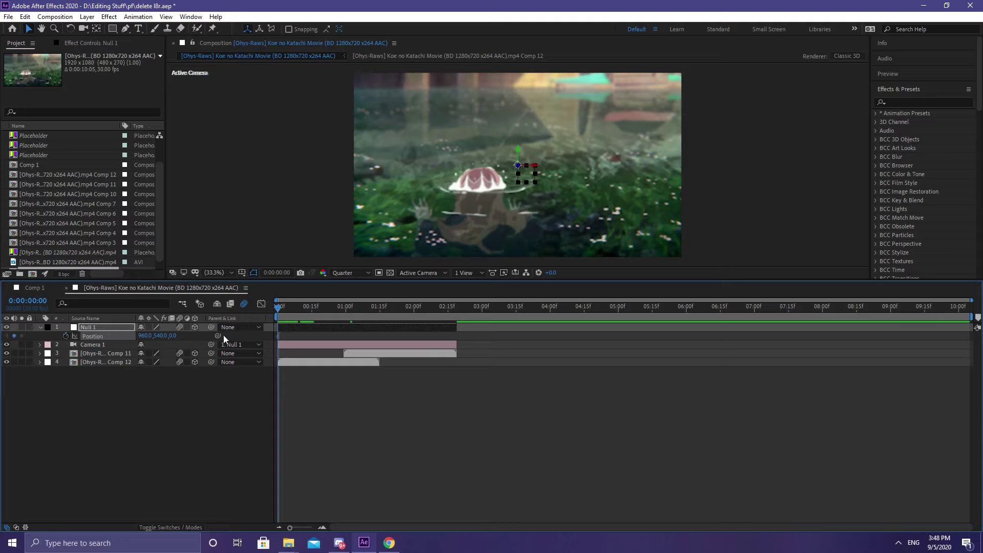
drag(289, 316, 452, 333)
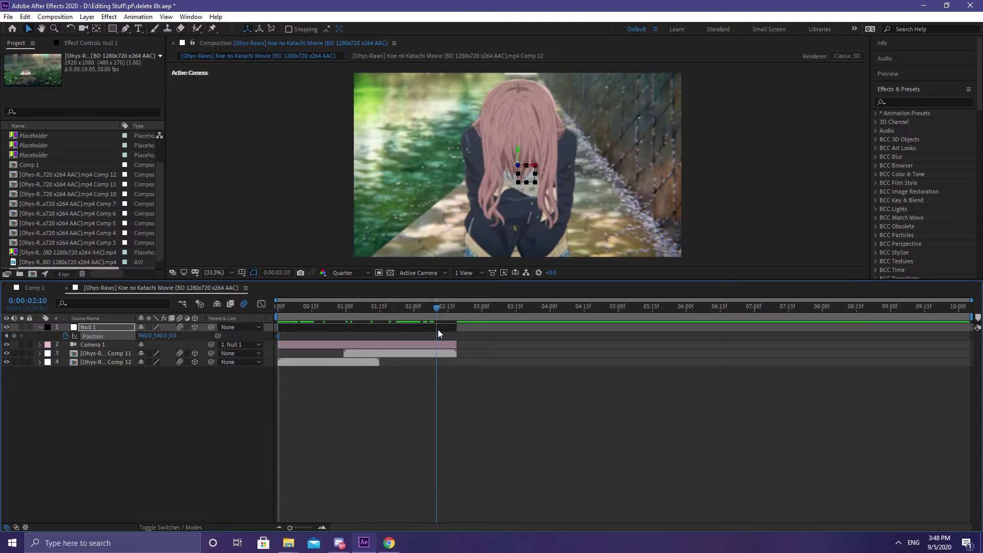
drag(174, 336, 167, 329)
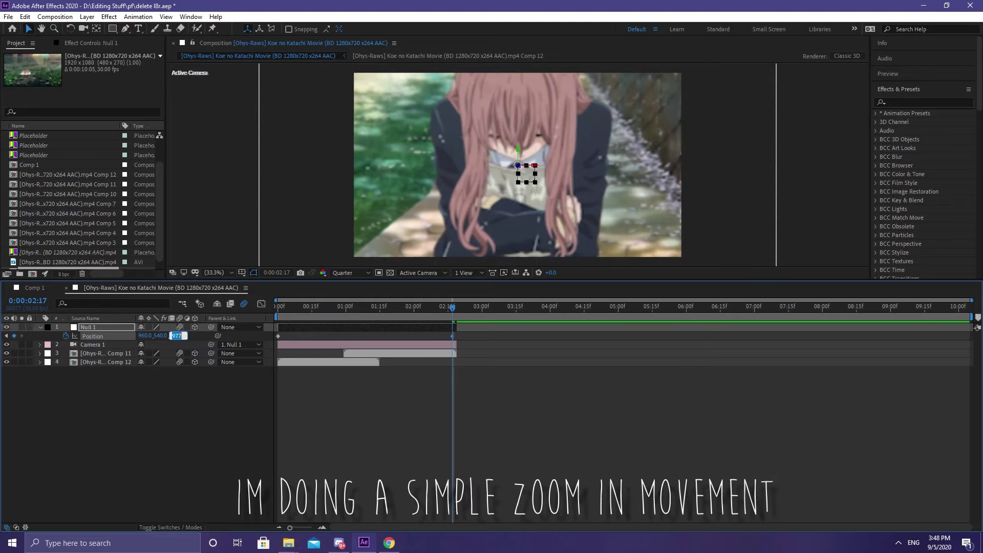
text(700)
key(Return)
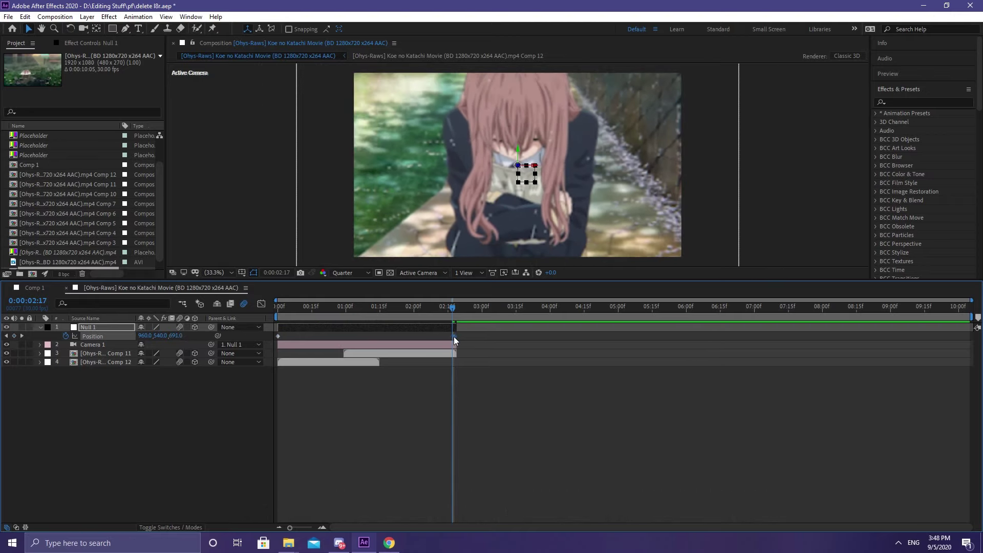
click(414, 386)
key(space)
key(space)
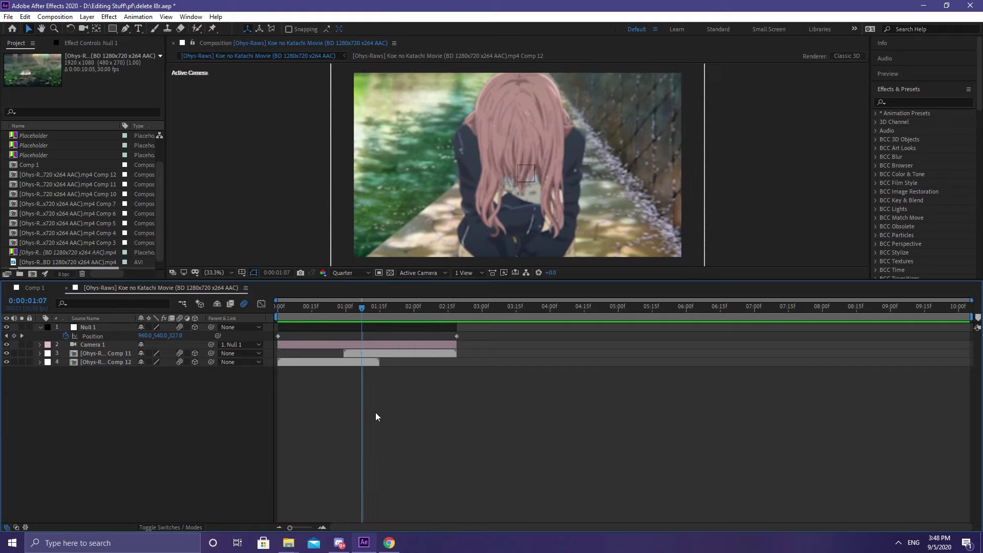
Easy Ease both Position keyframes and pull the speed-graph influence into a sharp mid-move peak.
drag(365, 355, 272, 331)
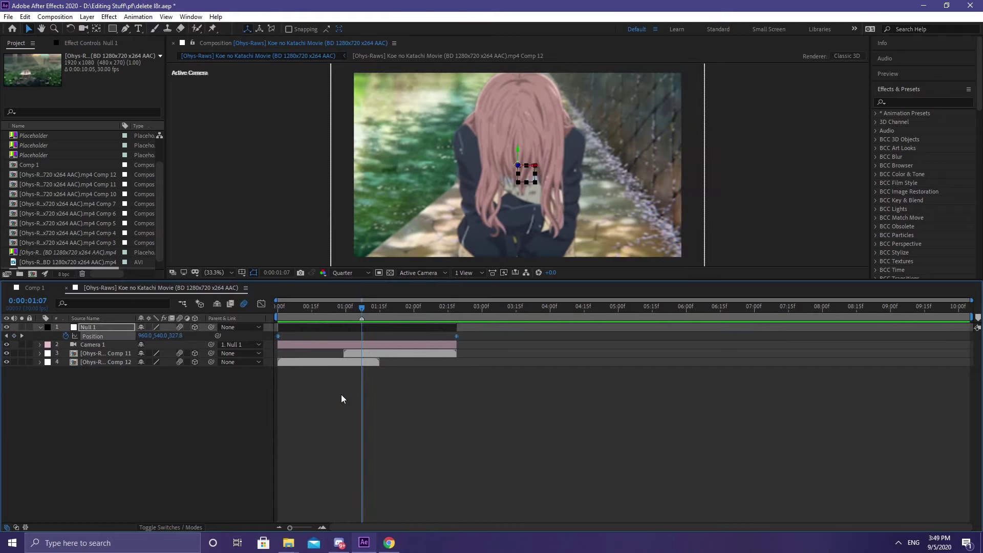
key(F9)
key(shift+F3)
right_click(338, 413)
click(369, 325)
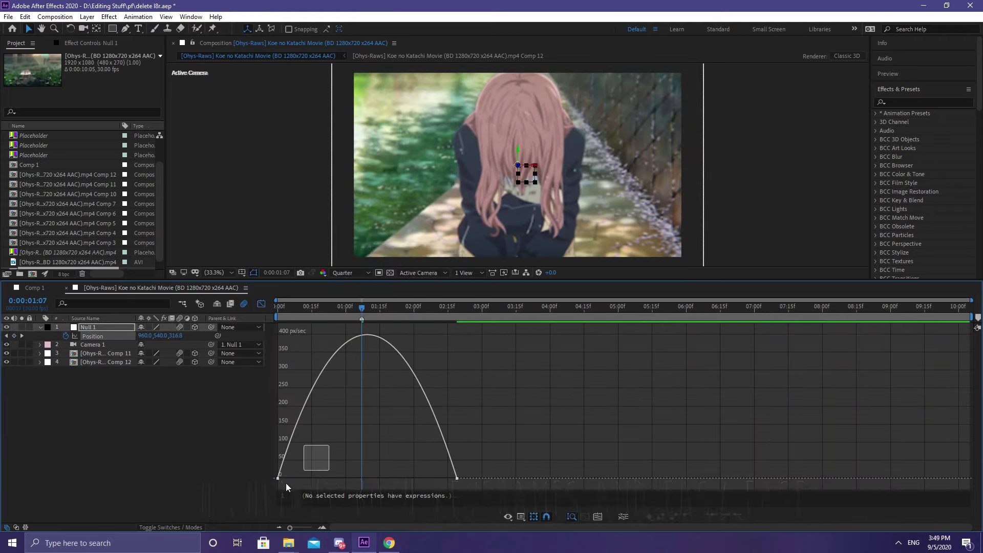
drag(308, 478, 340, 478)
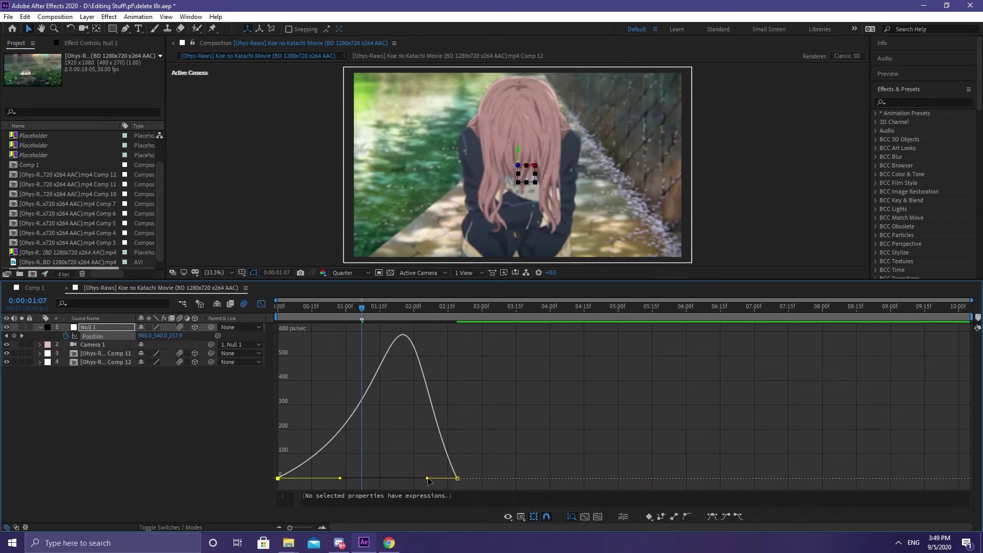
drag(427, 478, 344, 478)
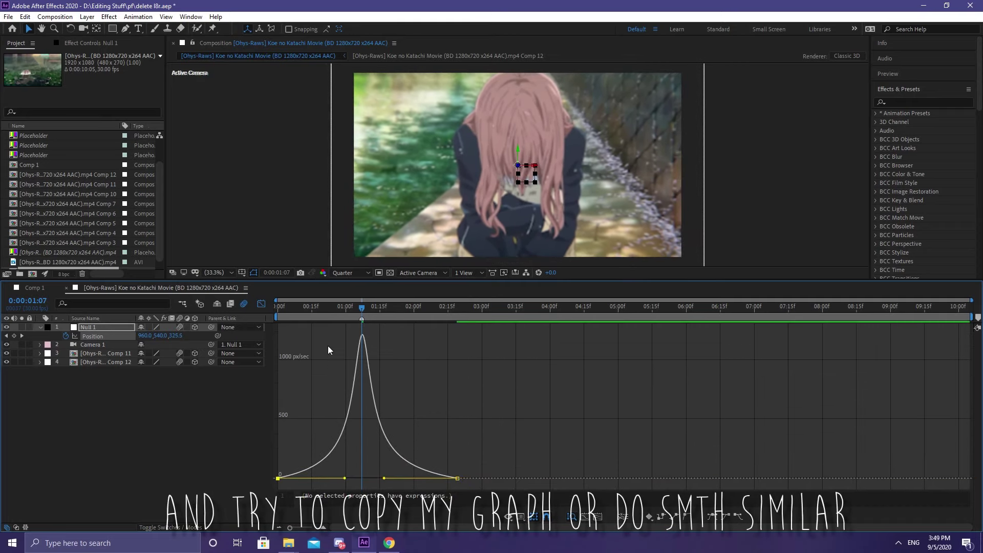
key(space)
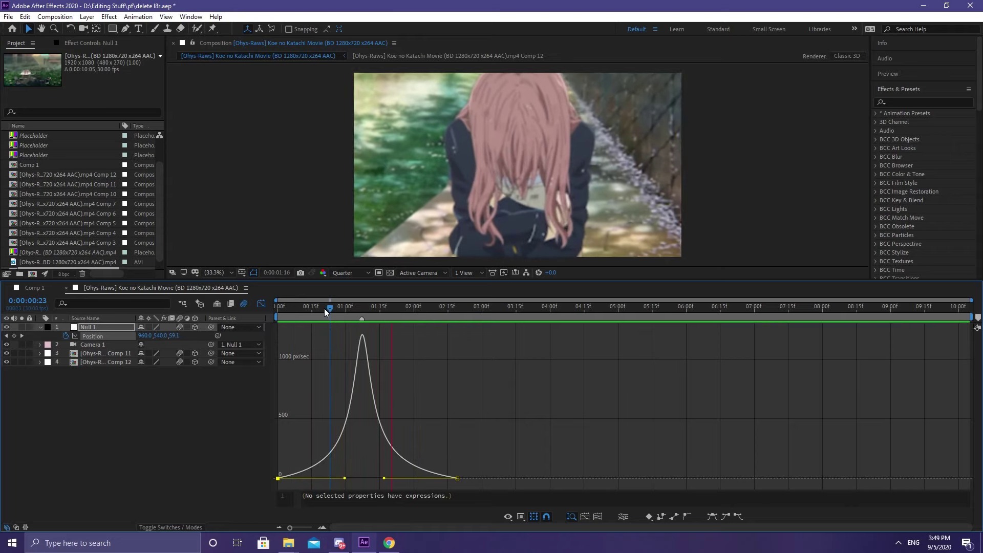
key(space)
click(261, 304)
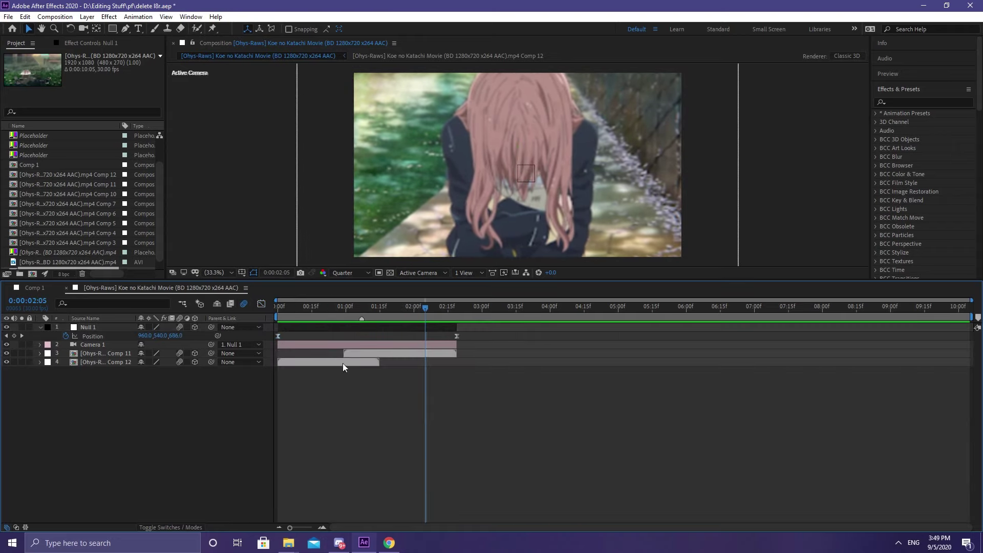
drag(347, 353, 373, 356)
Set Comp 11's starting 0% Opacity keyframe at one second.
click(363, 309)
key(space)
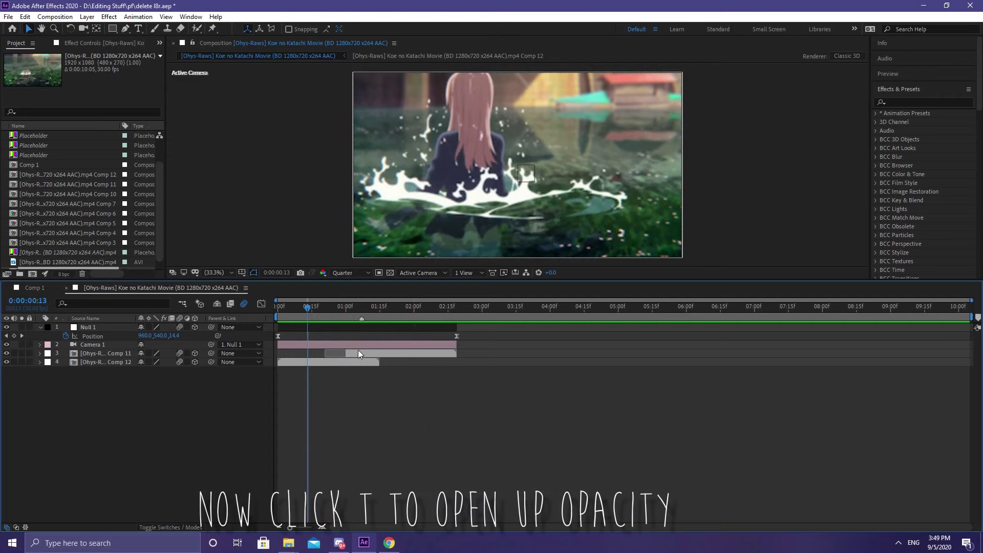
click(358, 352)
key(t)
click(346, 306)
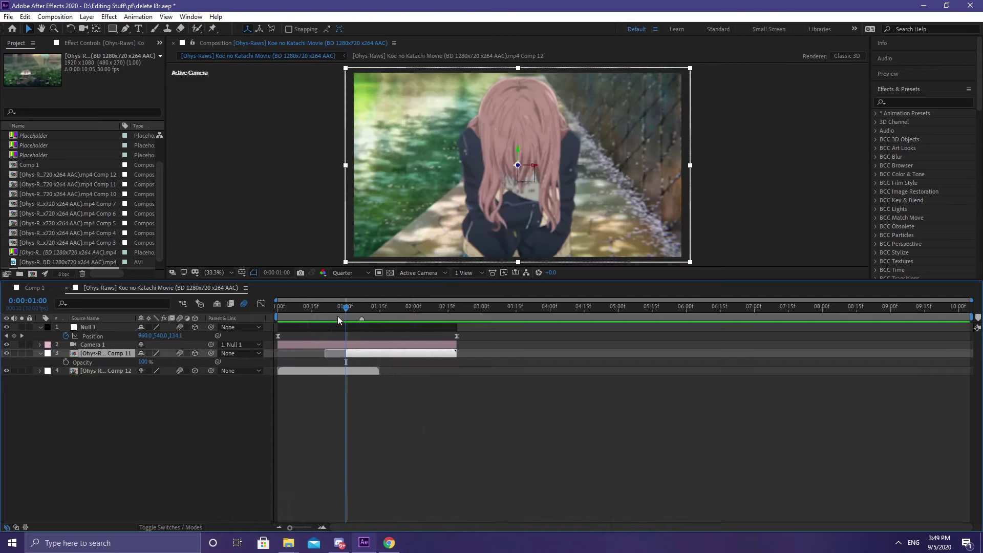
click(66, 362)
key(Page_Up)
key(Page_Up)
key(Page_Up)
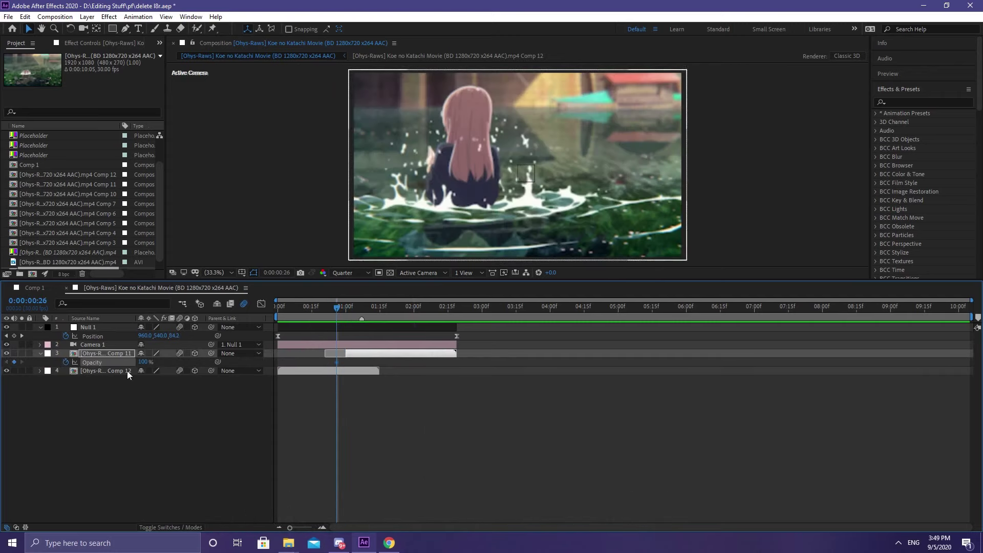
Extend Comp 12's out-point to the playhead at 1:26.
drag(373, 307, 405, 308)
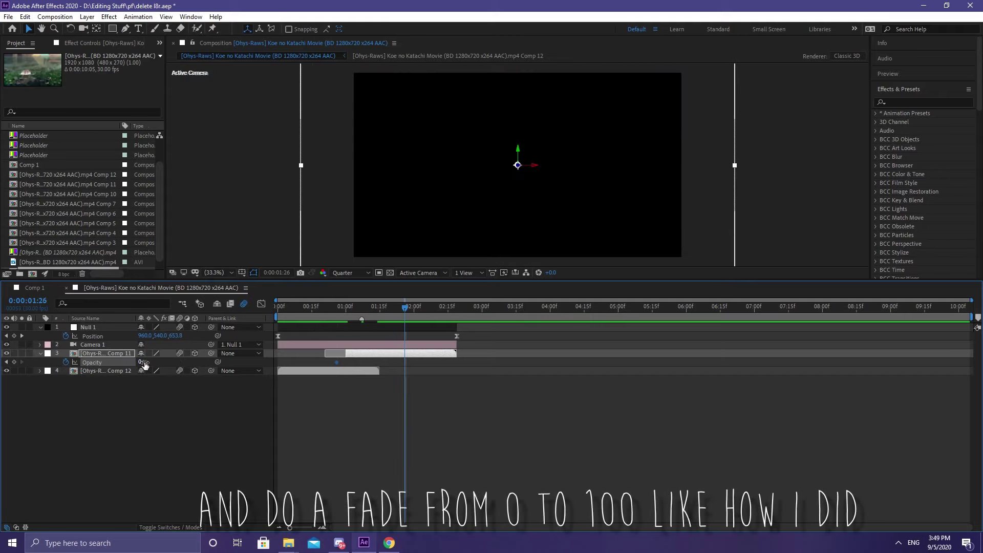
click(415, 434)
mouse_move(379, 371)
mouse_down()
mouse_move(404, 375)
mouse_move(312, 367)
mouse_up()
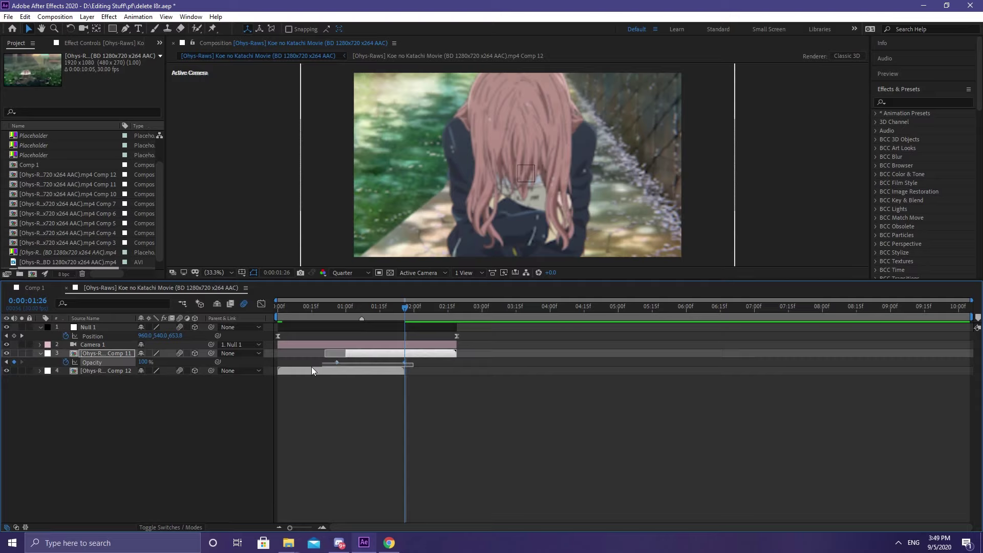
click(427, 415)
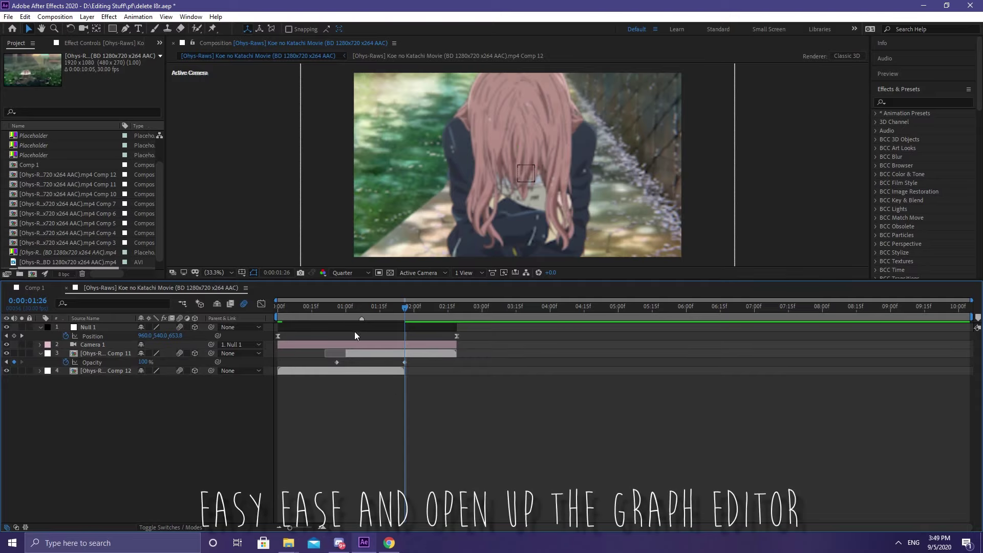
Ease the opacity keyframes and shape their speed curve into a narrow peak.
drag(337, 363, 332, 363)
drag(404, 361, 396, 363)
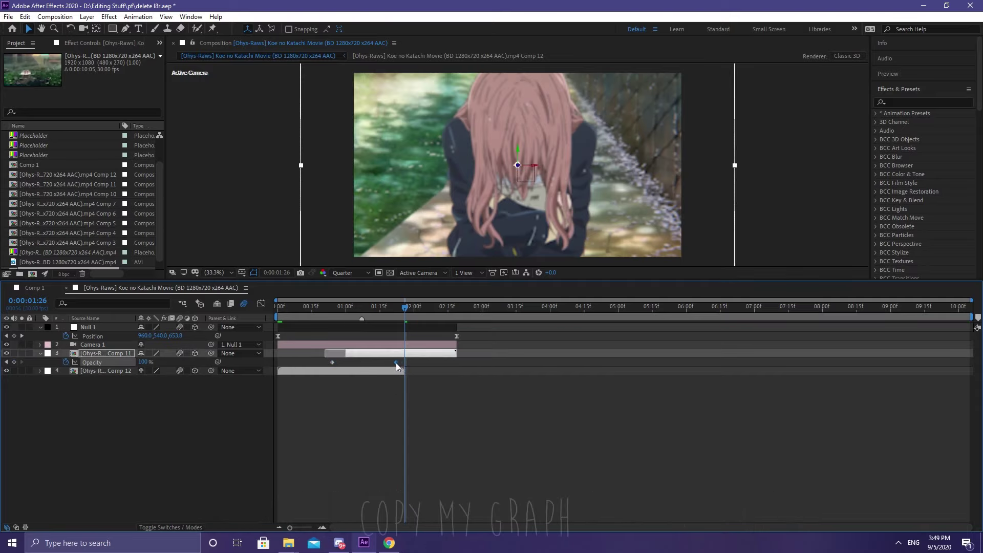
key(shift+F3)
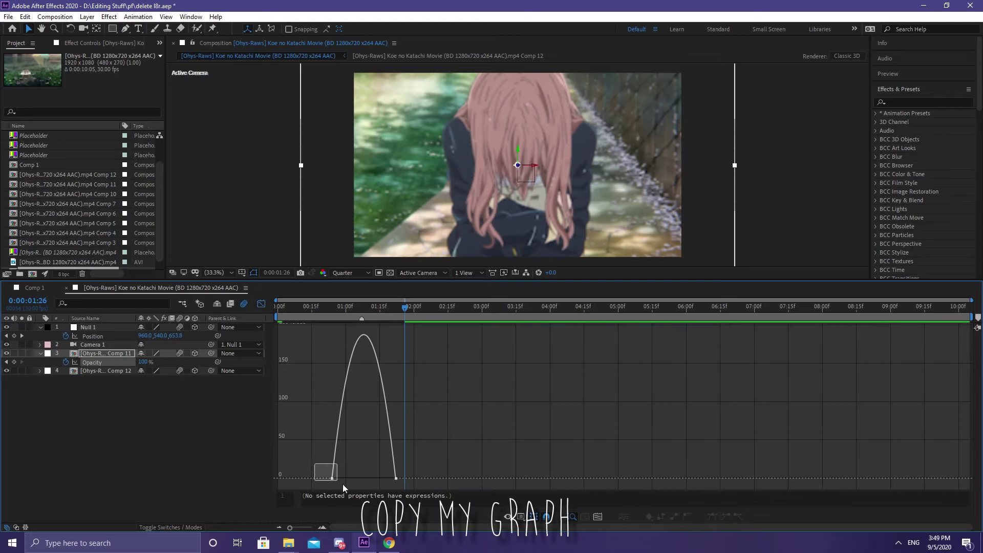
mouse_move(342, 479)
mouse_down()
mouse_move(370, 479)
mouse_move(352, 477)
mouse_up()
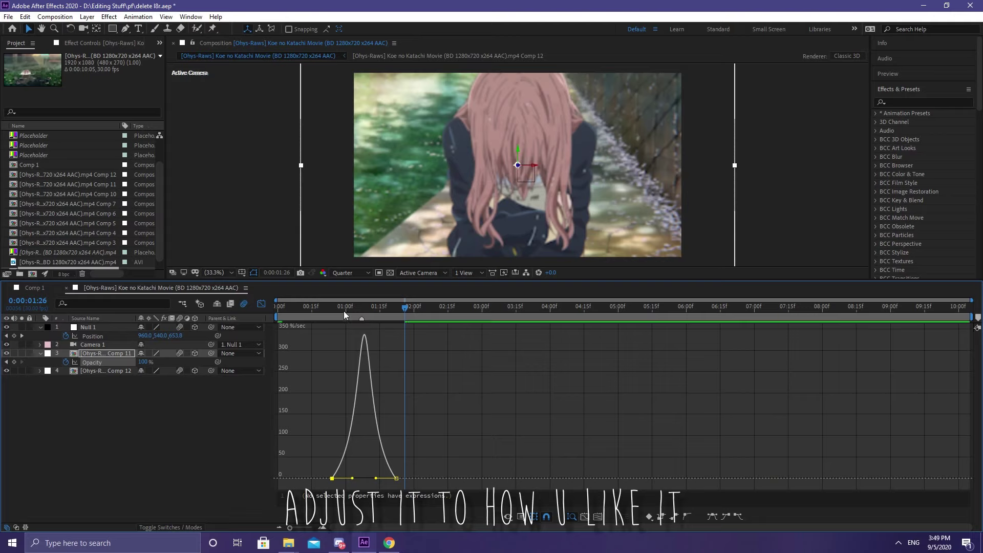
click(331, 305)
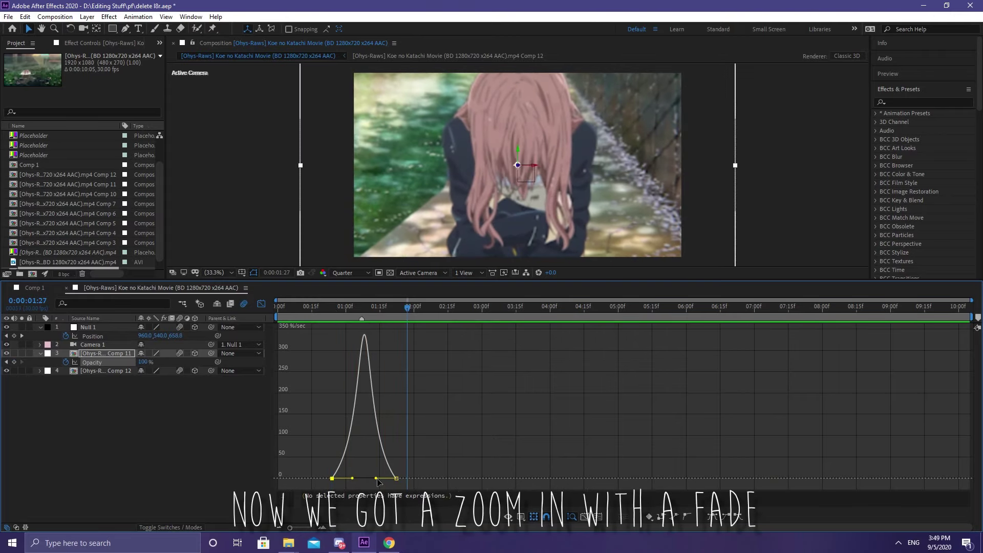
drag(376, 478, 353, 481)
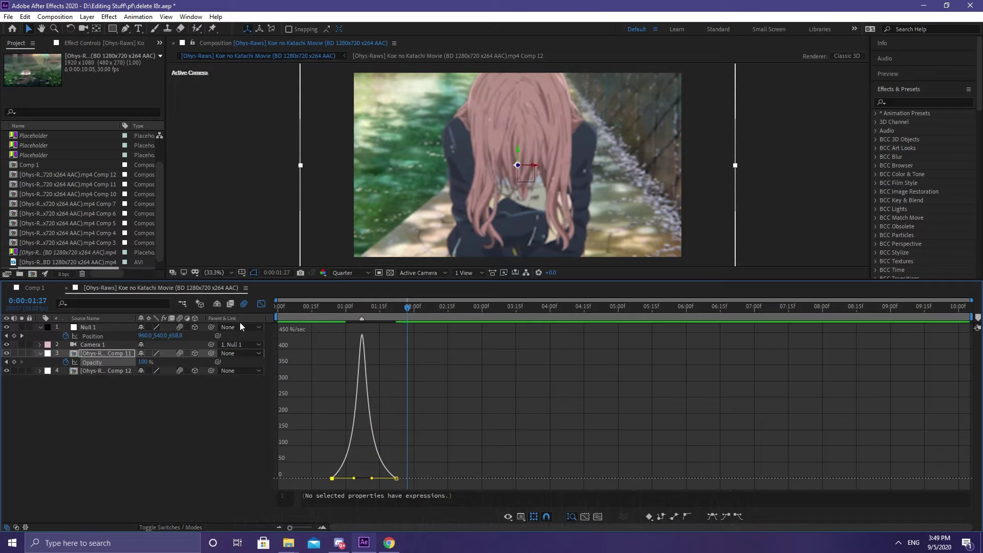
Nudge the 100% opacity keyframe slightly earlier and preview the zoom and fade.
key(shift+F3)
click(356, 425)
click(336, 363)
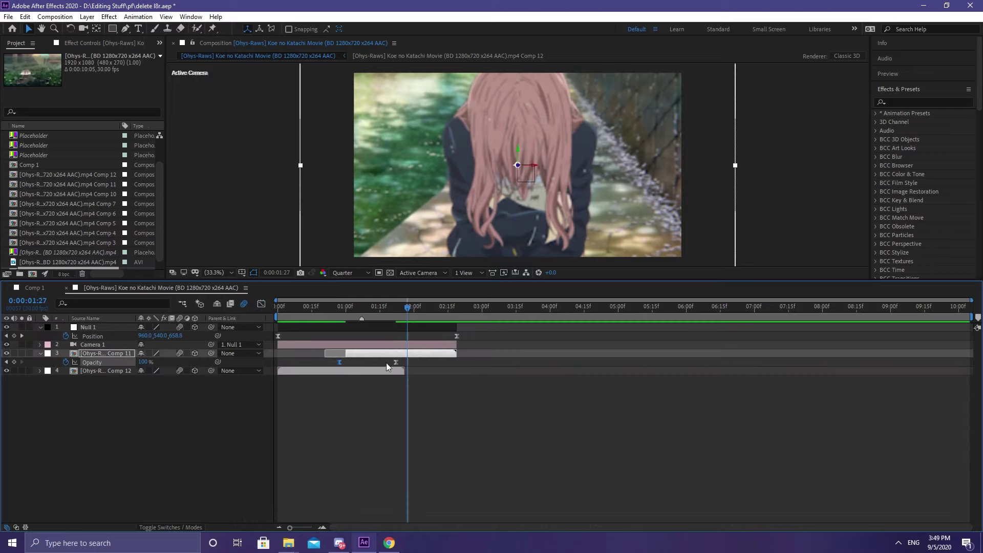
drag(394, 362, 390, 363)
key(space)
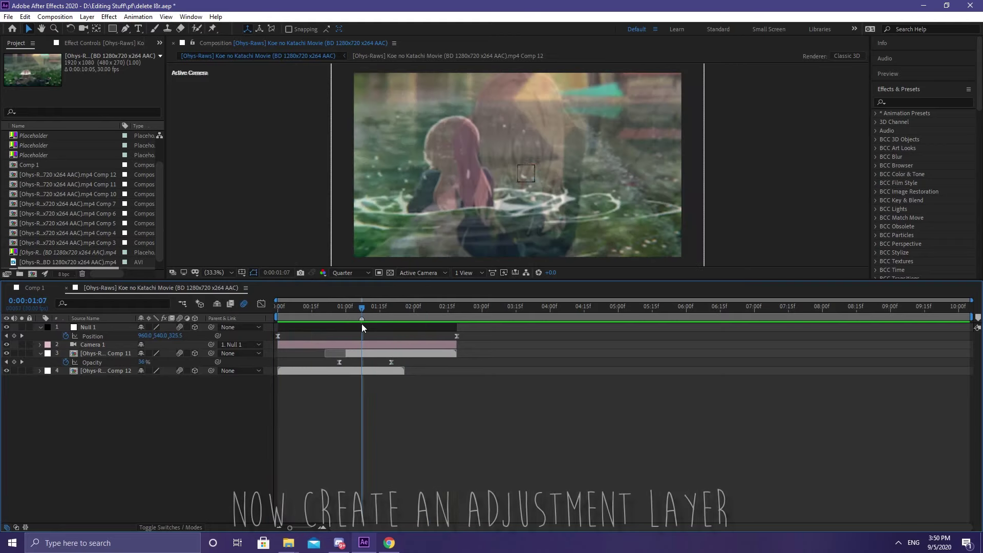
Add Adjustment Layer 1 and trim it at 2:19, the transition's end.
click(364, 325)
key(ctrl+alt+y)
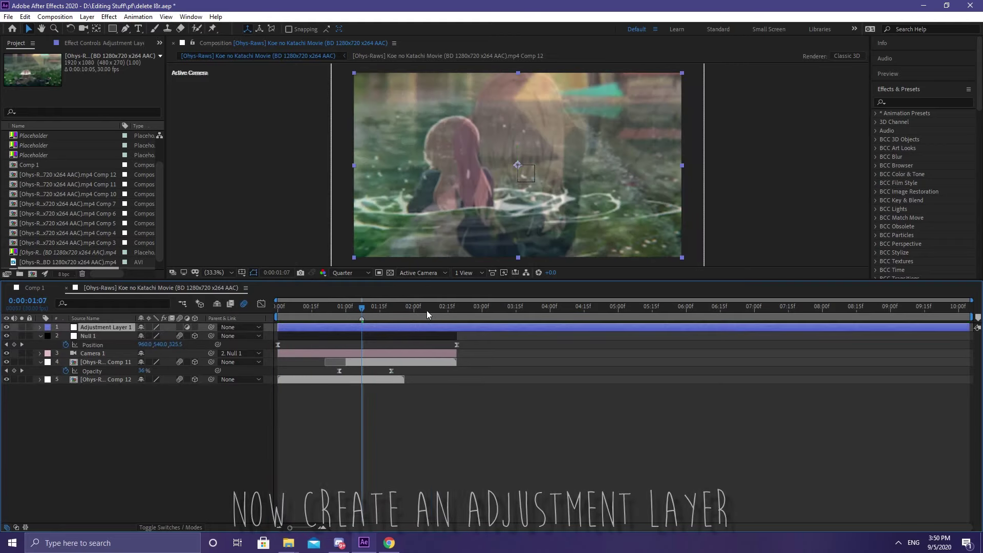
drag(426, 309, 457, 309)
key(ctrl+shift+d)
key(Delete)
Review Null 1's position speed curve at 1:07.
click(363, 306)
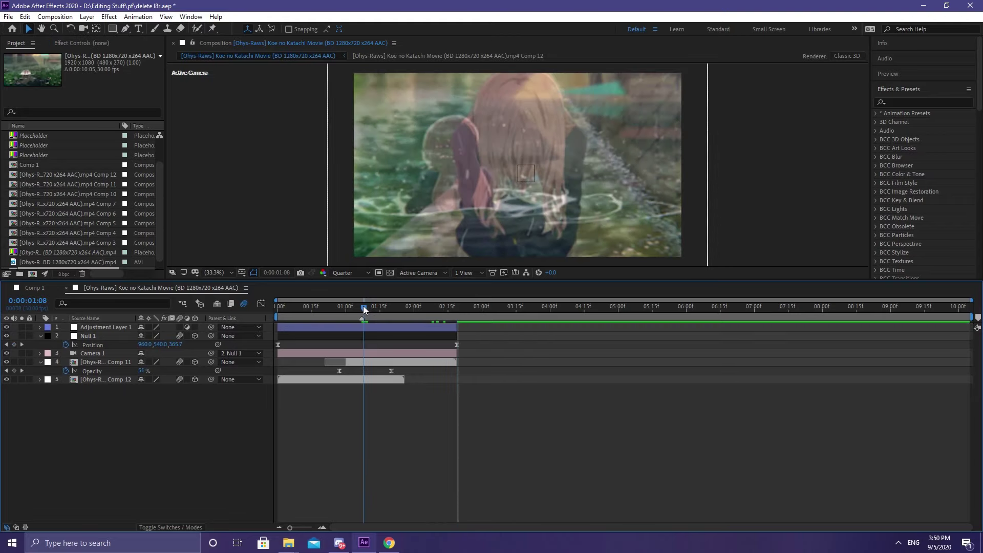
click(457, 344)
click(262, 303)
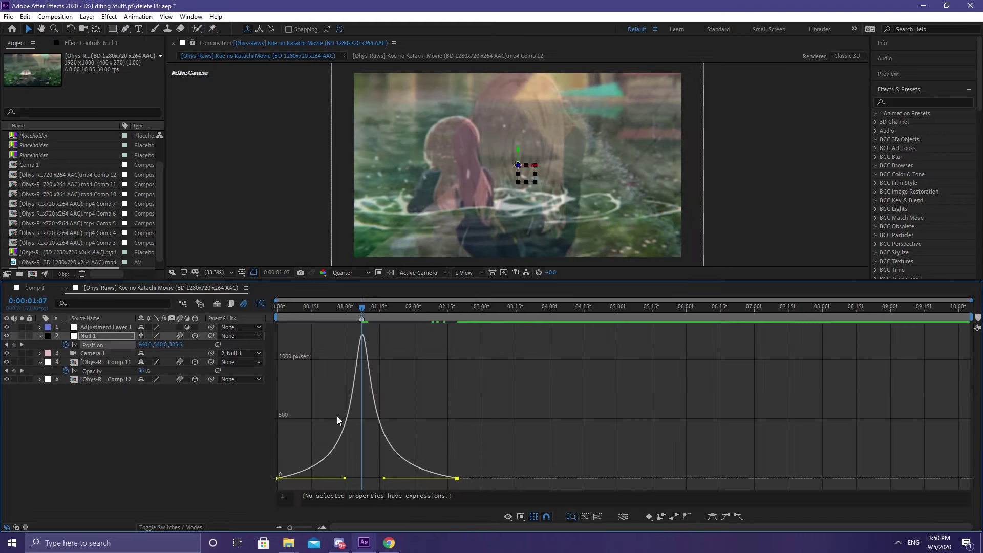
click(261, 304)
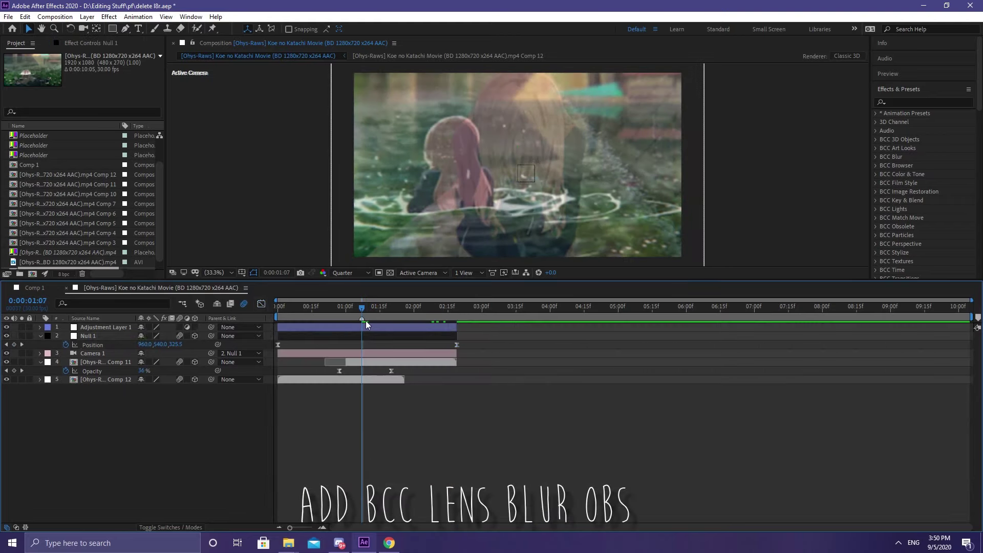
Filter Effects & Presets with 'obs' to list the BCC OBS effects.
click(912, 103)
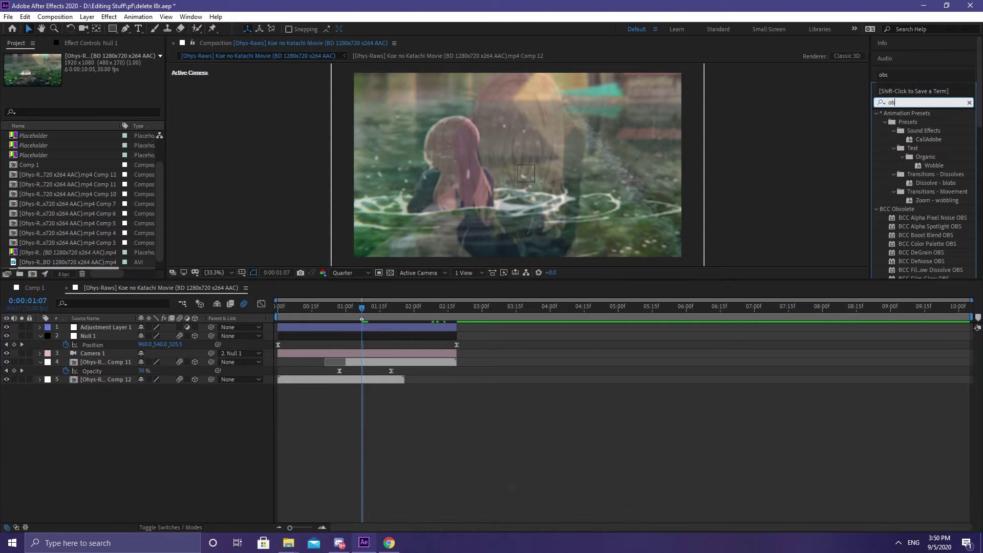
text(obs)
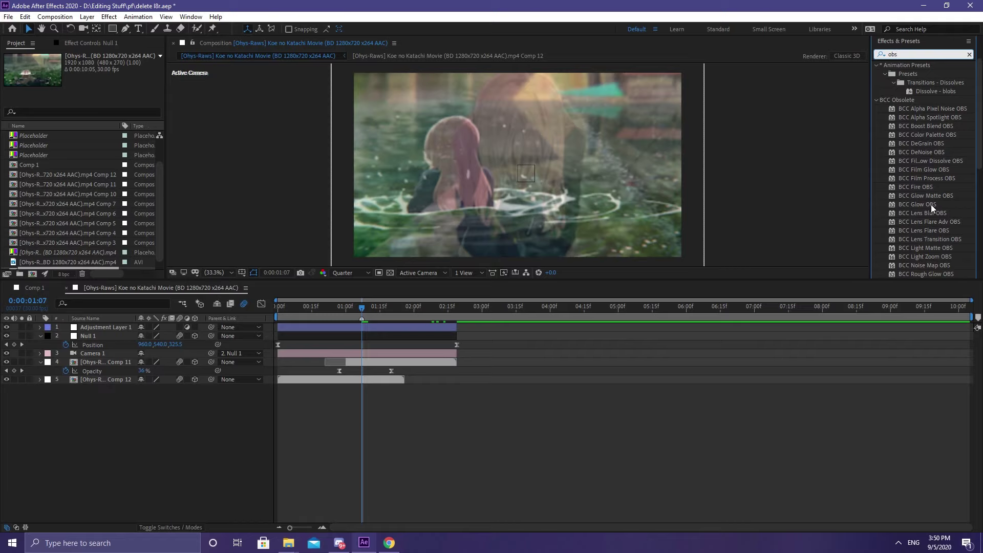
scroll(929, 249, down, 2)
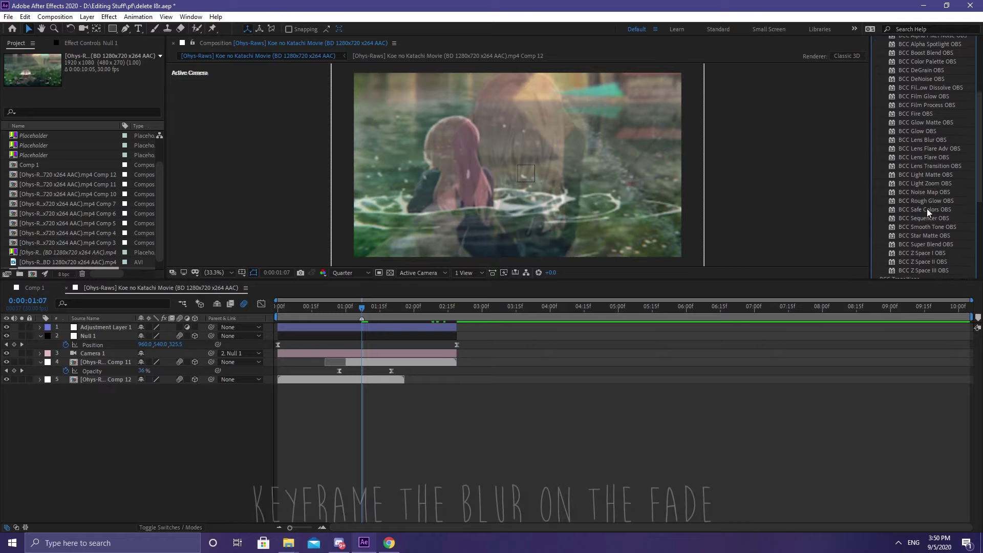
scroll(928, 210, down, 4)
Apply BCC Lens Blur OBS to Adjustment Layer 1 and keyframe Iris Scale from 0:27 to 1:17.
mouse_move(924, 140)
mouse_down()
mouse_move(348, 338)
mouse_move(347, 328)
mouse_up()
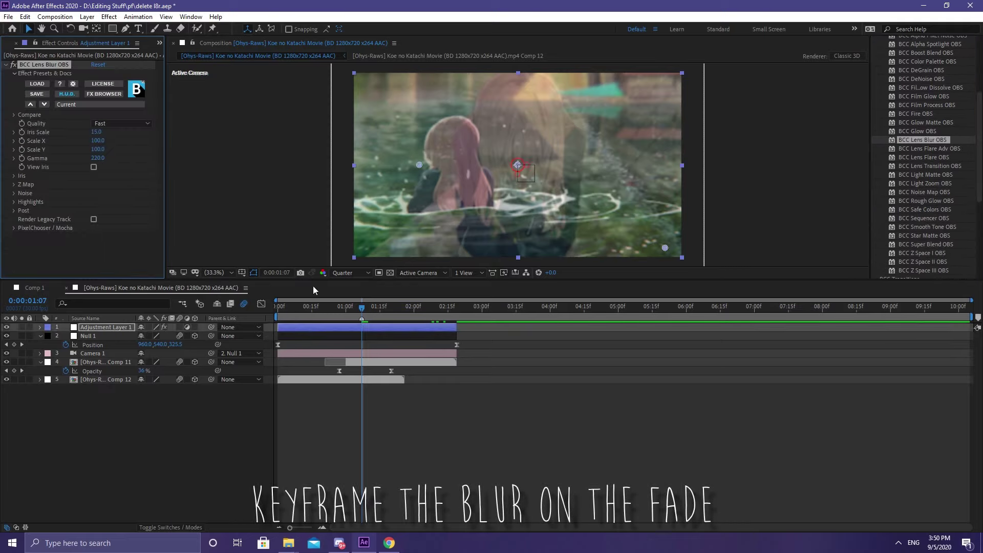
click(21, 132)
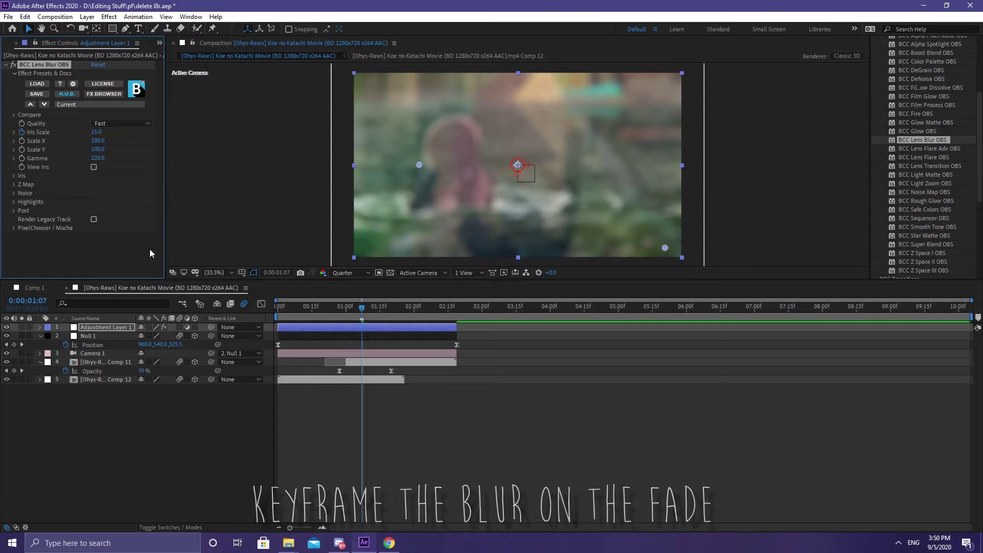
key(u)
key(j)
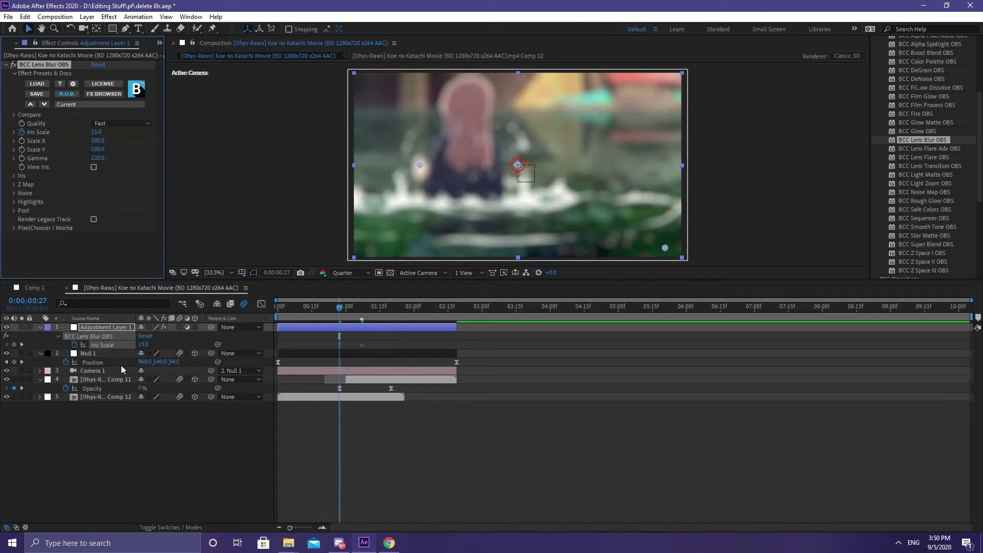
key(space)
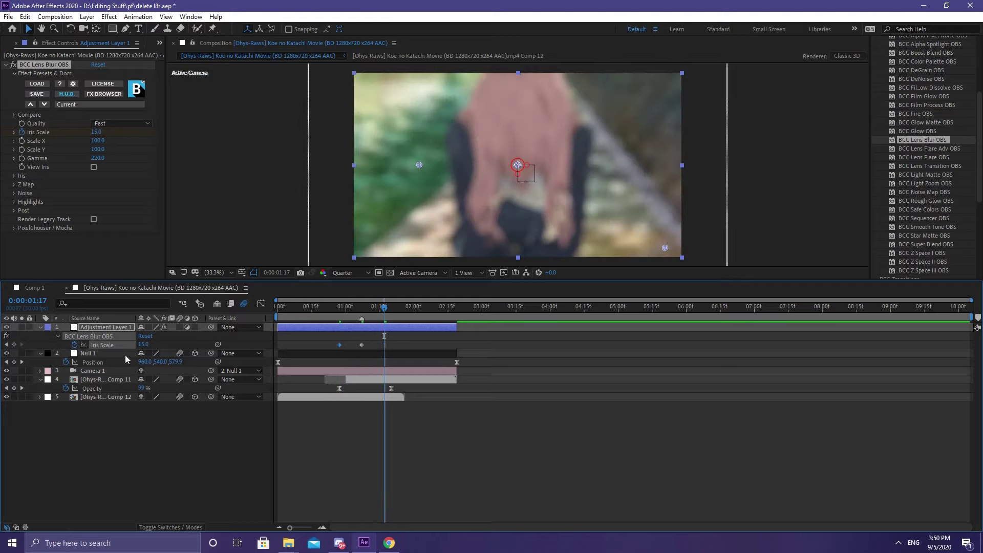
drag(143, 344, 134, 344)
Preview the blurred transition and move the 100% opacity keyframe to 1:14.
click(330, 308)
key(space)
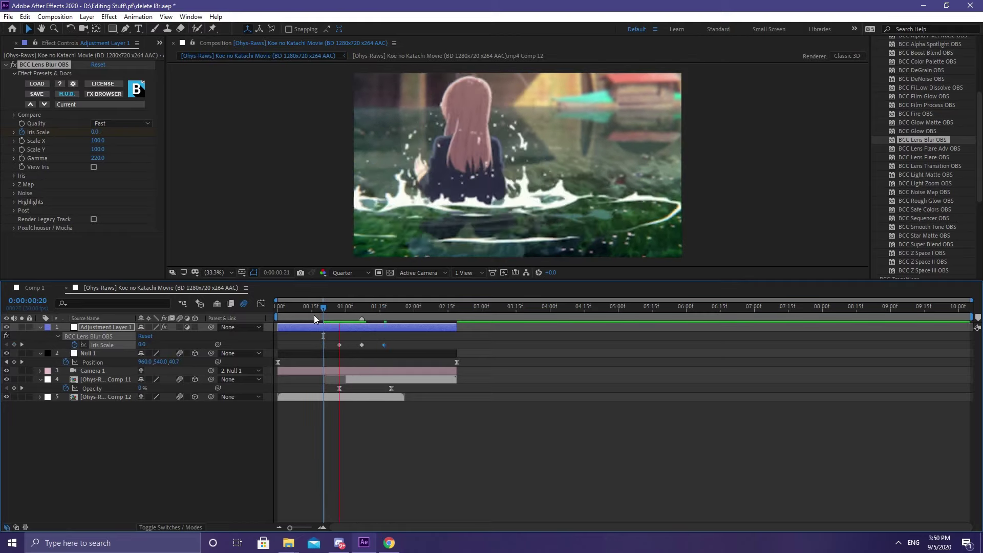
click(330, 309)
key(space)
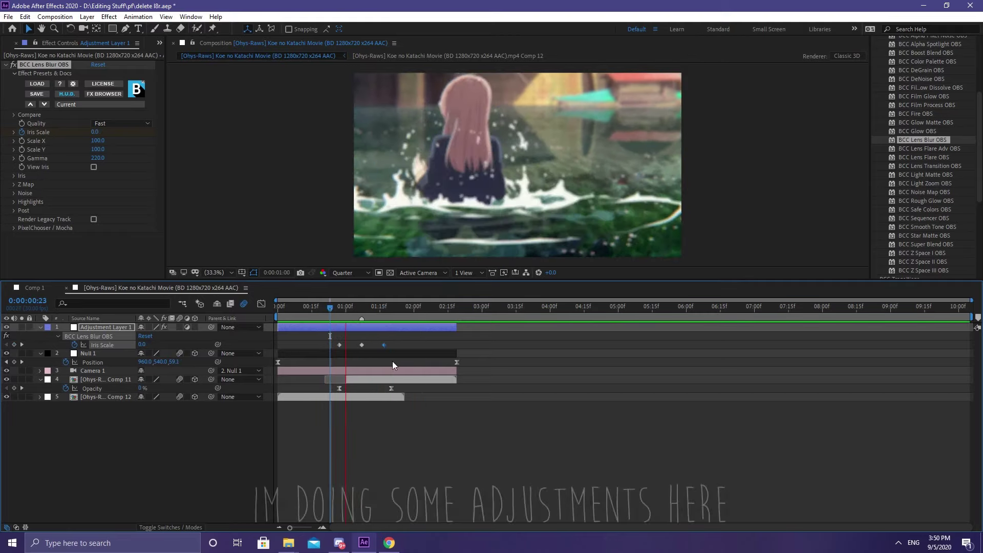
key(space)
drag(392, 388, 379, 396)
Lower and soften the opacity speed peak, then preview the crossfade.
click(328, 309)
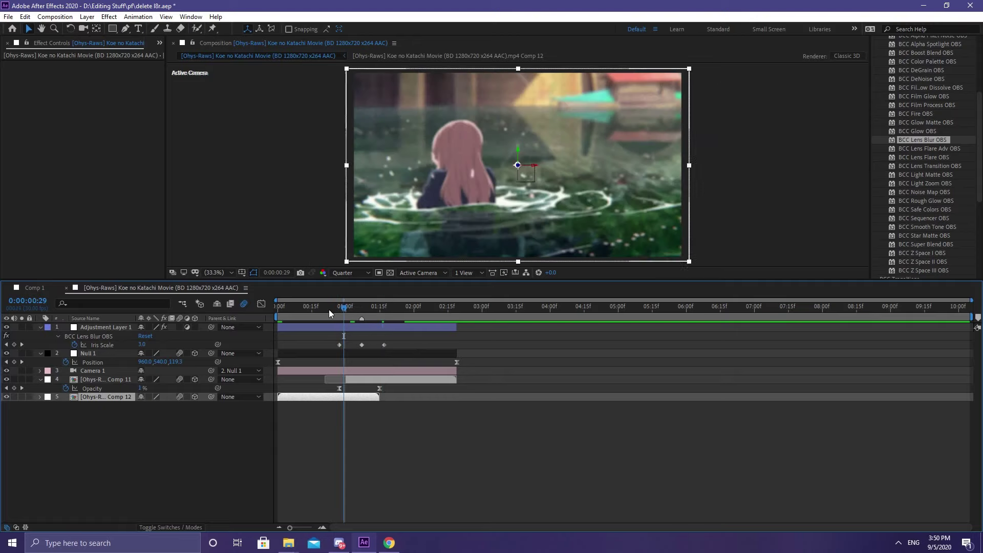
key(space)
click(380, 388)
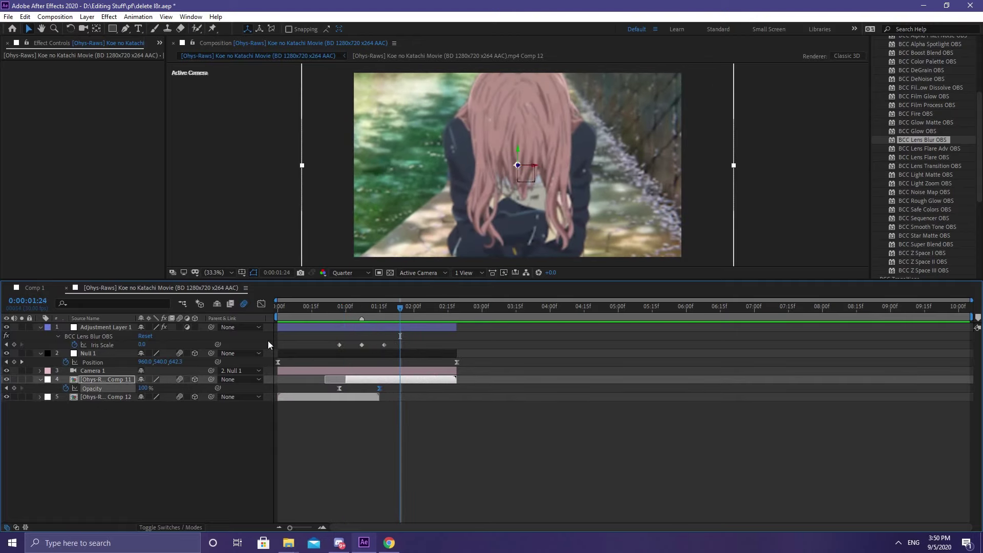
click(261, 304)
drag(295, 533, 308, 532)
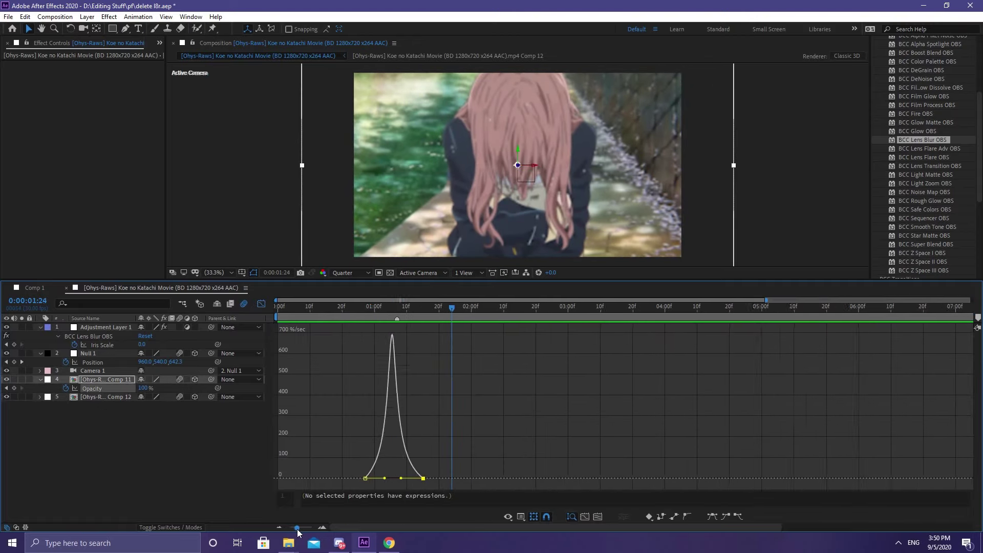
drag(505, 478, 509, 478)
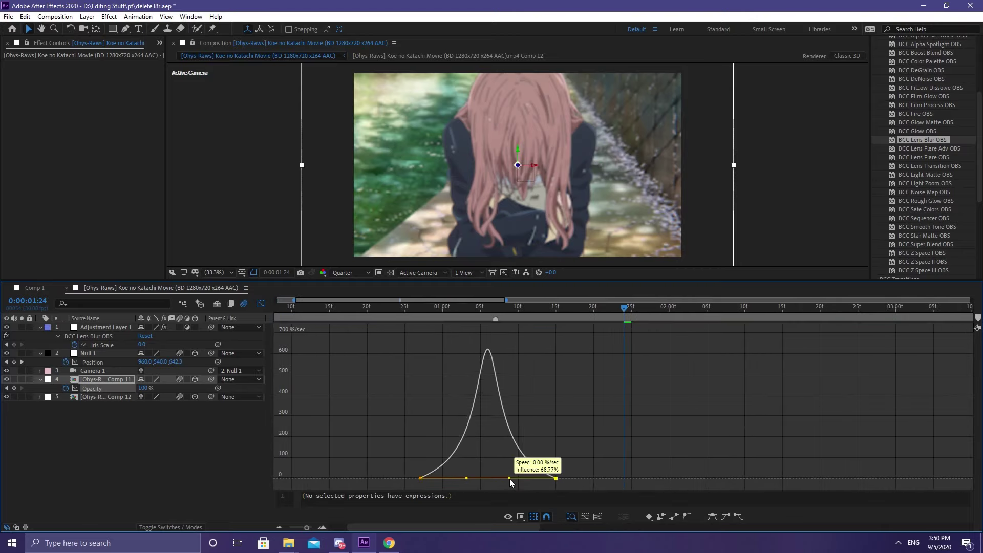
click(261, 303)
click(412, 306)
key(space)
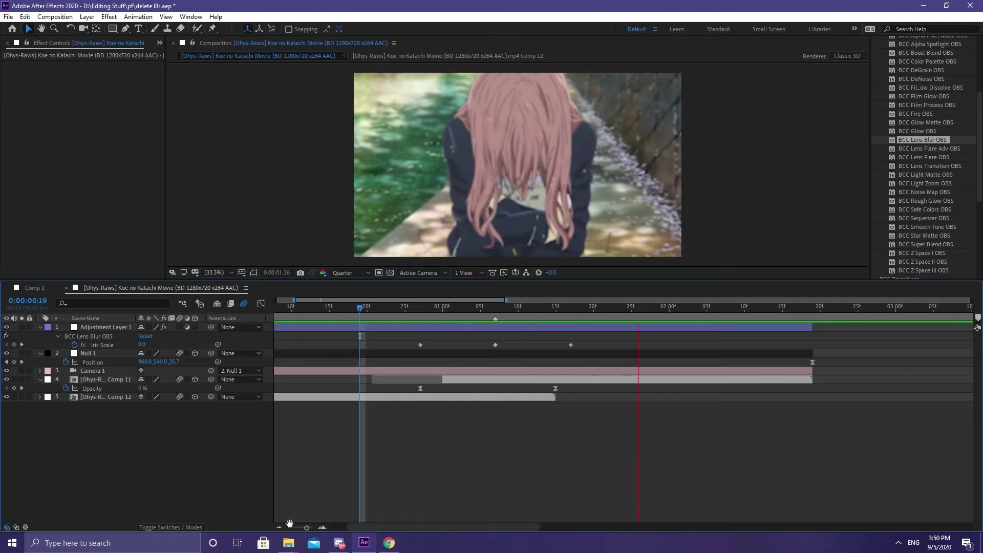
drag(306, 528, 301, 530)
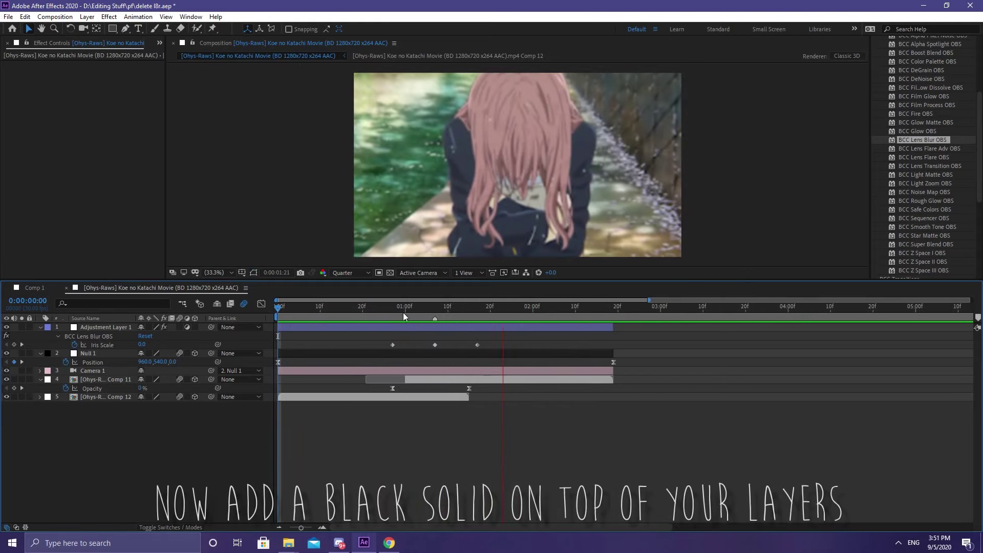
Add a new black solid layer above the adjustment layer.
click(391, 328)
right_click(201, 333)
mouse_move(231, 333)
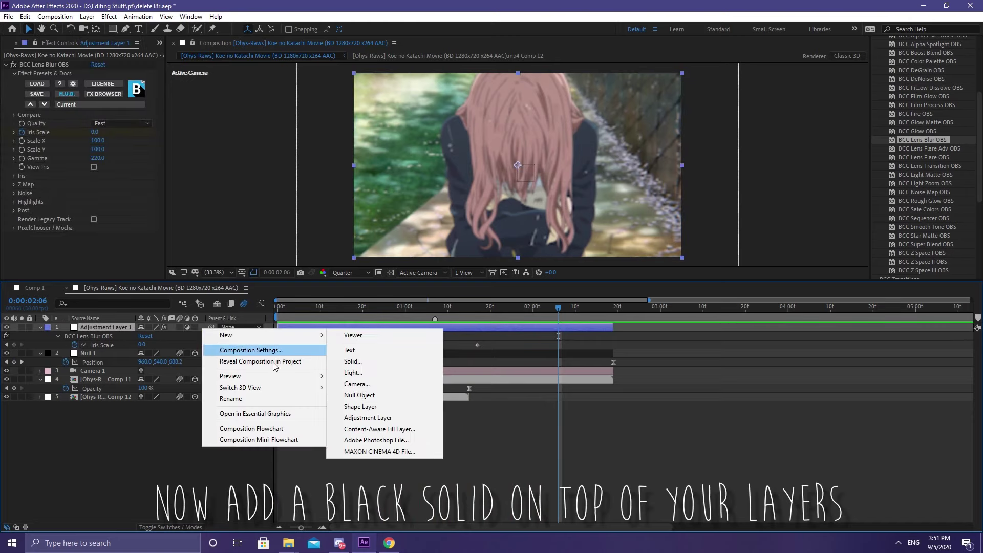
click(472, 372)
click(518, 468)
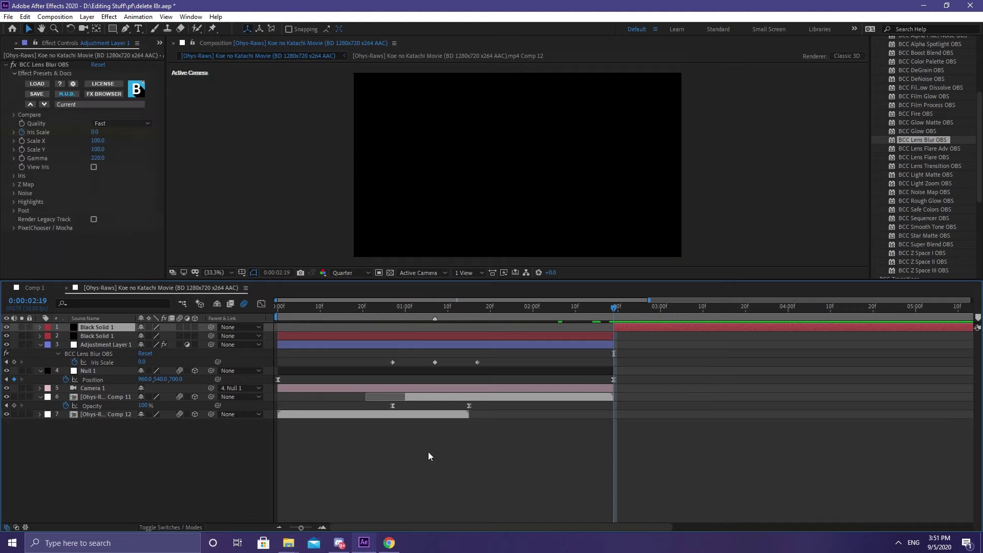
Apply Optical Flares to the black solid and reduce it to a single Glow element.
click(917, 101)
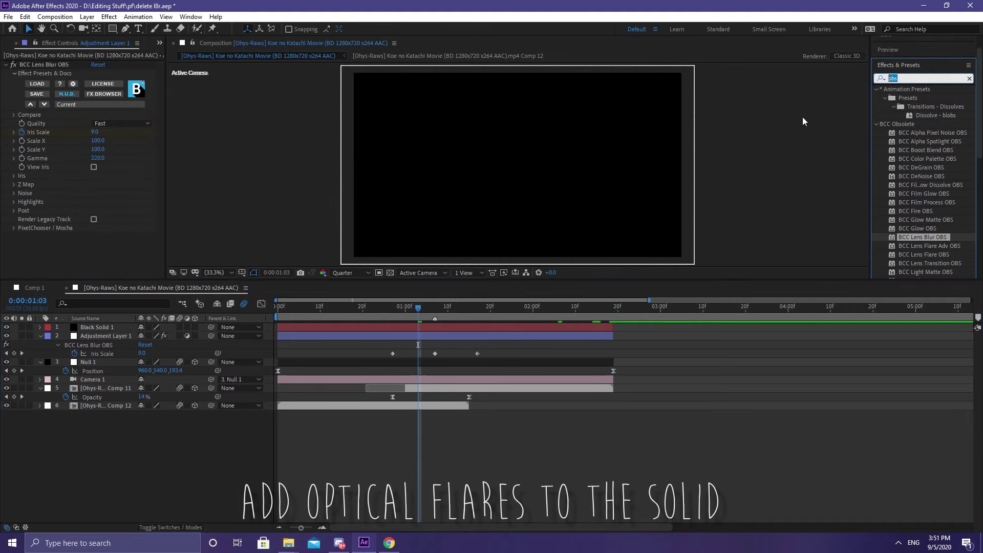
text(optical fla)
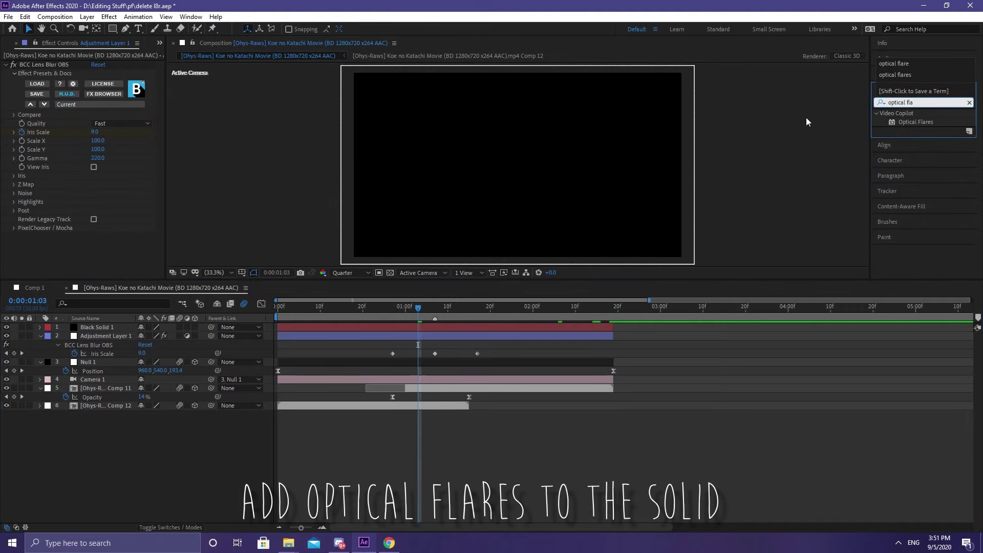
drag(915, 121, 324, 323)
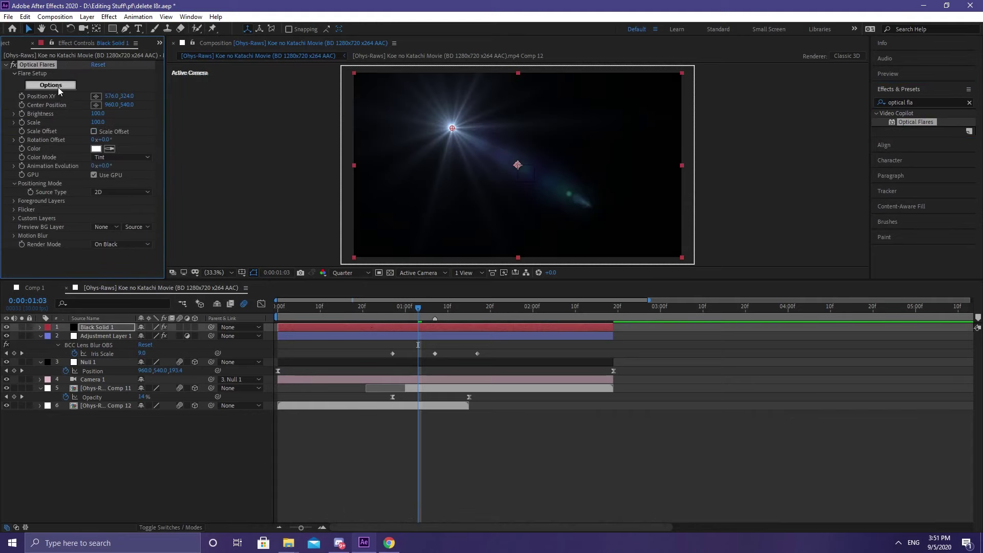
click(64, 86)
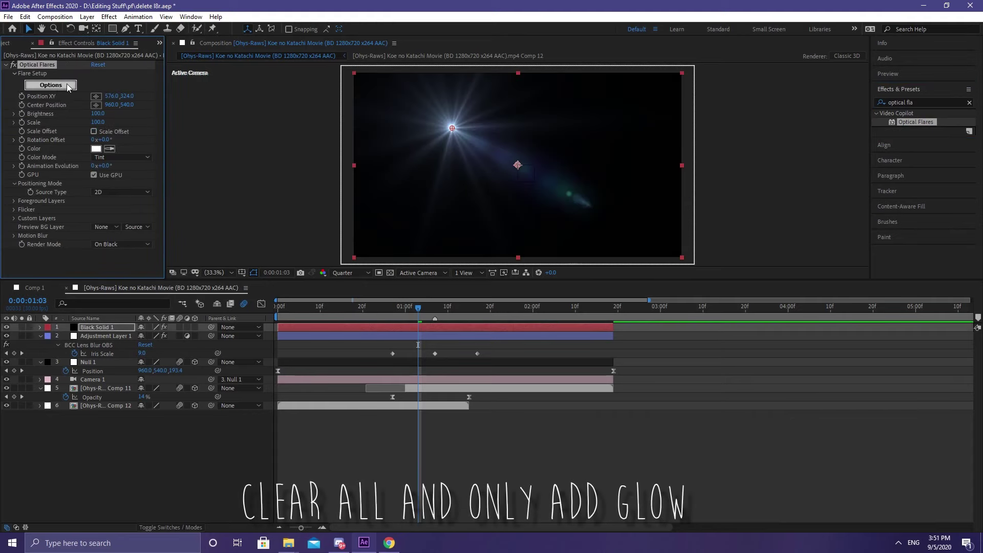
click(482, 118)
click(478, 293)
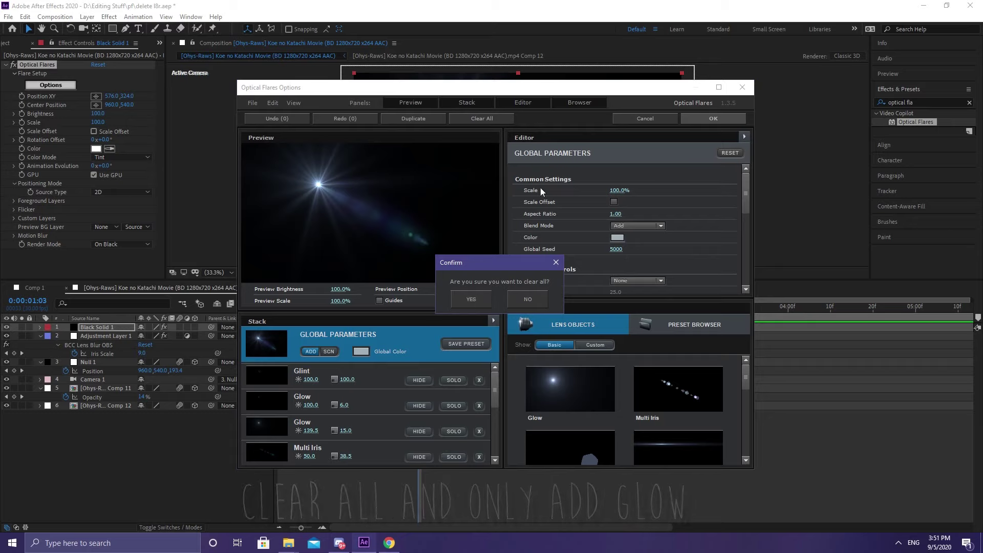
click(565, 372)
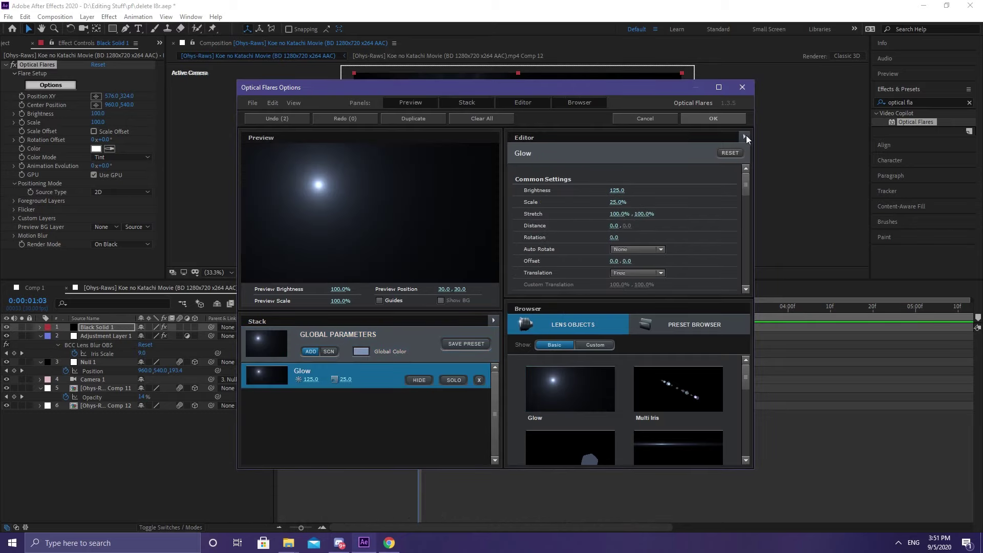
click(714, 119)
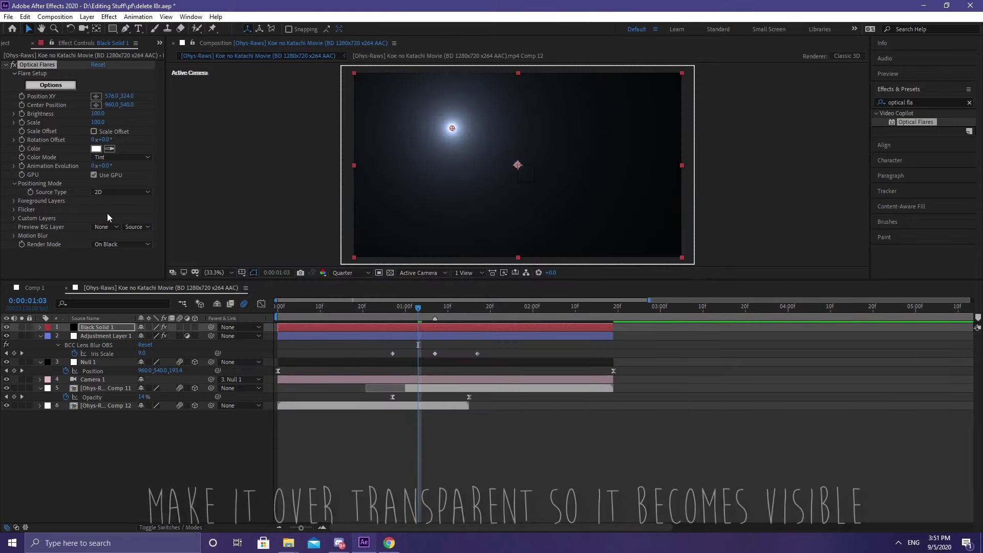
Set the flare's Source Type to 3D and Render Mode to On Transparent.
click(109, 193)
click(117, 214)
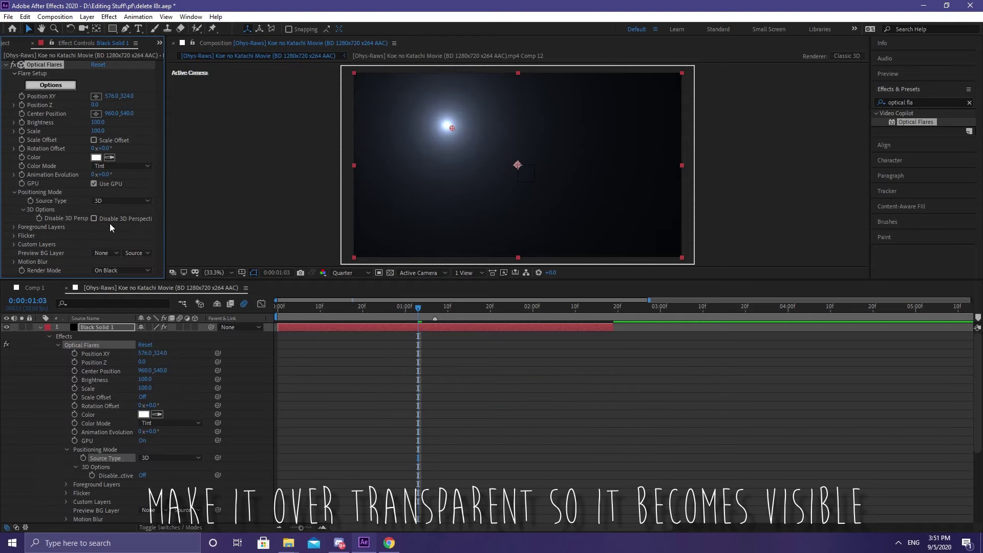
click(113, 268)
click(121, 290)
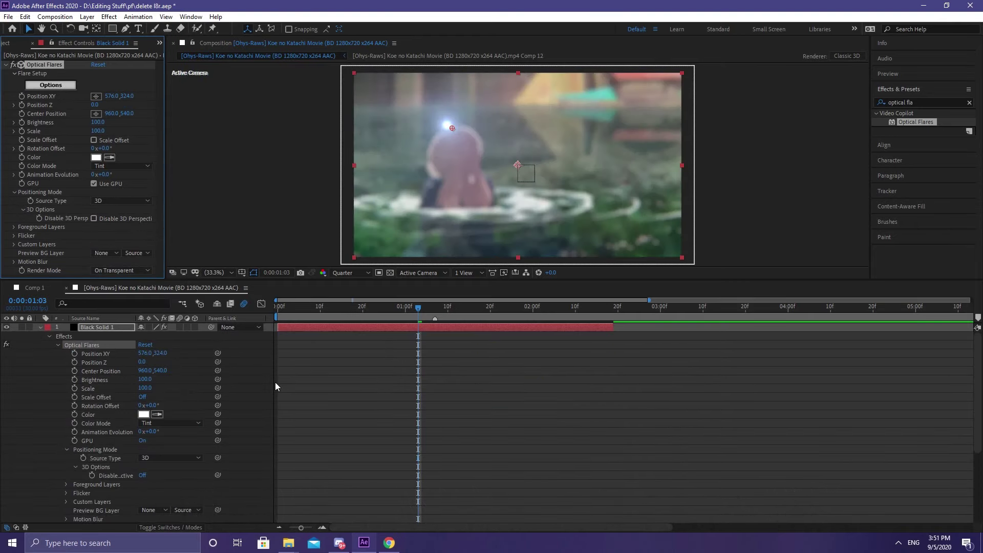
Place the flare's Position XY at the top right, around 1350, -36.
key(comma)
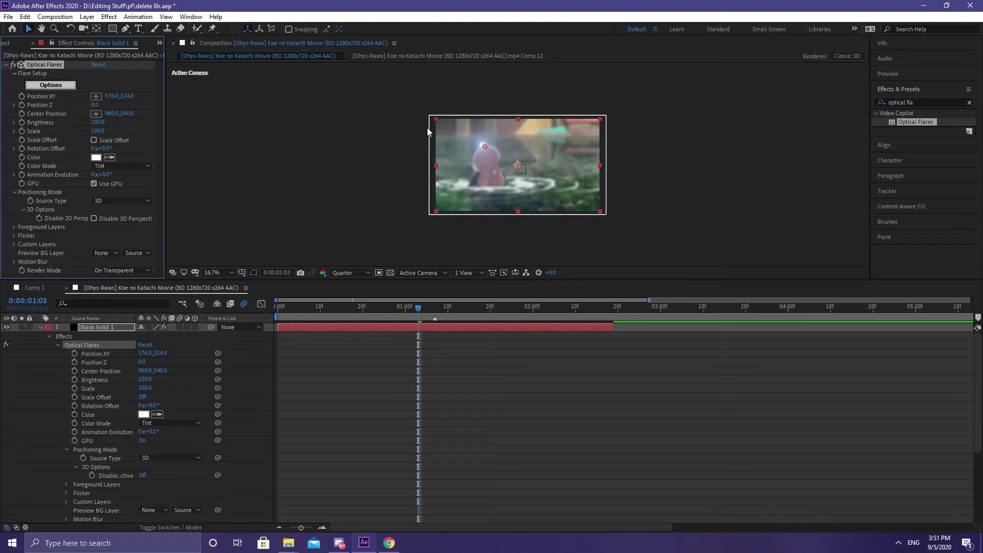
scroll(435, 191, up, 1)
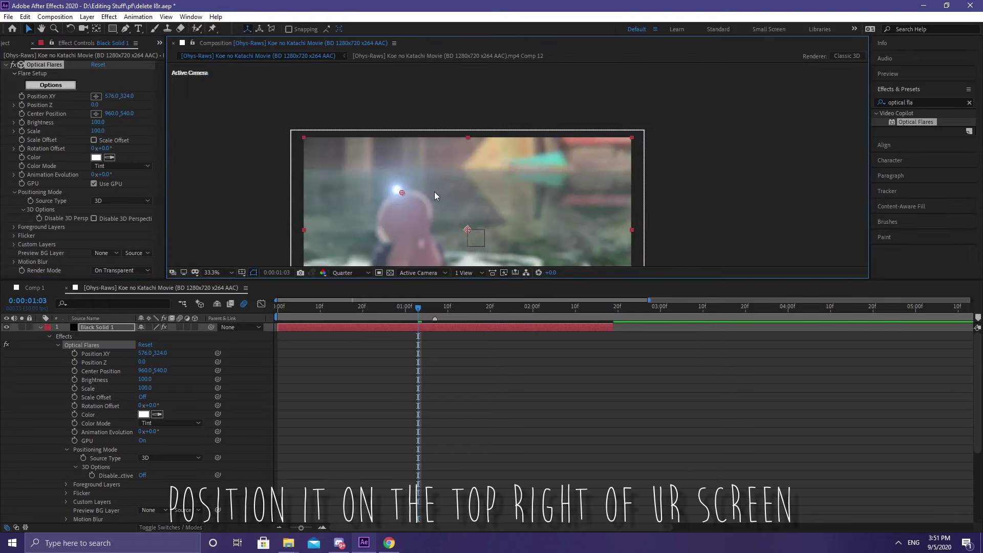
scroll(434, 191, down, 1)
key(u)
key(Home)
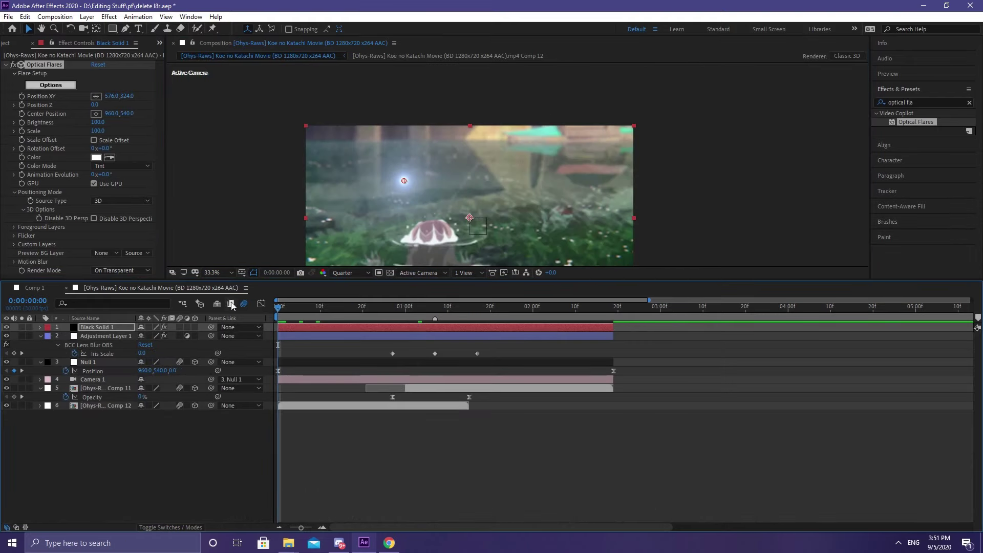
click(96, 96)
click(638, 120)
Raise the flare's brightness and keyframe its Position XY at the top right (1880, -89).
drag(110, 96, 4, 126)
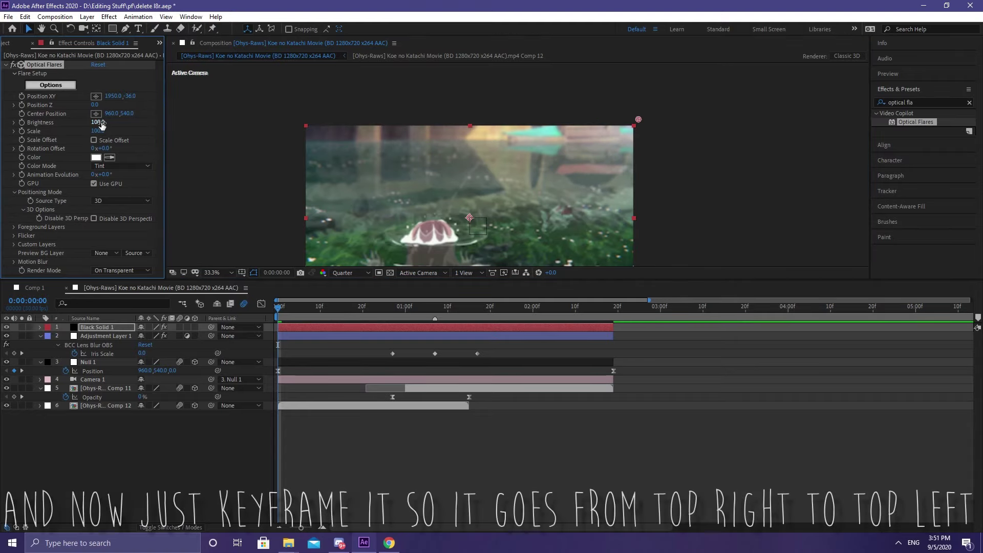
mouse_move(97, 121)
mouse_down()
mouse_move(112, 123)
mouse_move(87, 106)
mouse_move(4, 110)
mouse_up()
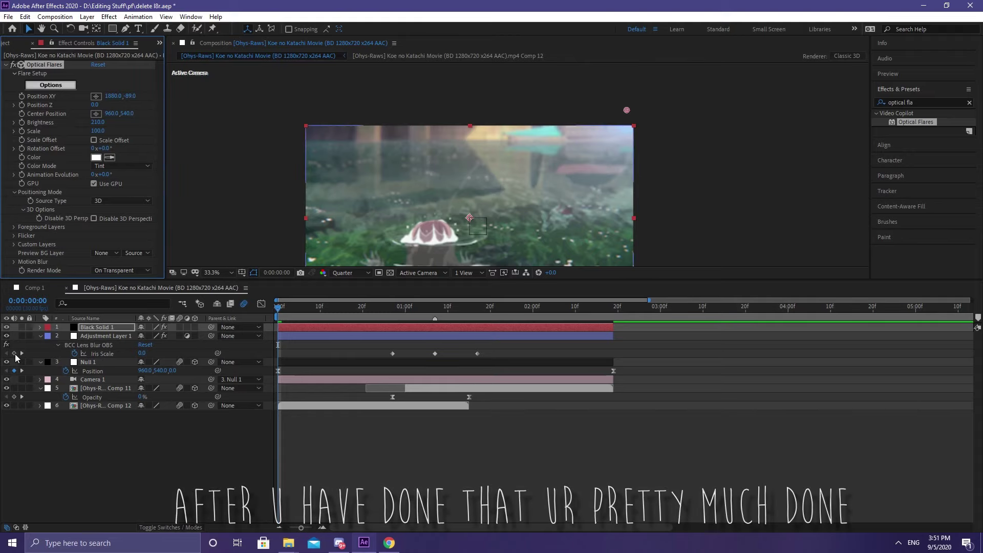
click(433, 334)
click(290, 329)
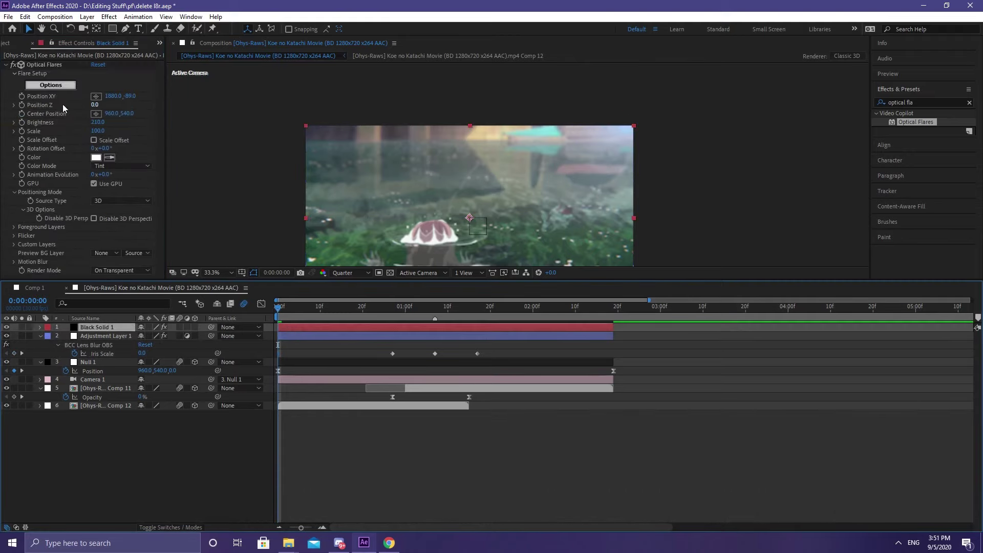
click(22, 96)
At 0:00:02:18, move the flare's Position XY left to 219, -58.
drag(278, 307, 608, 329)
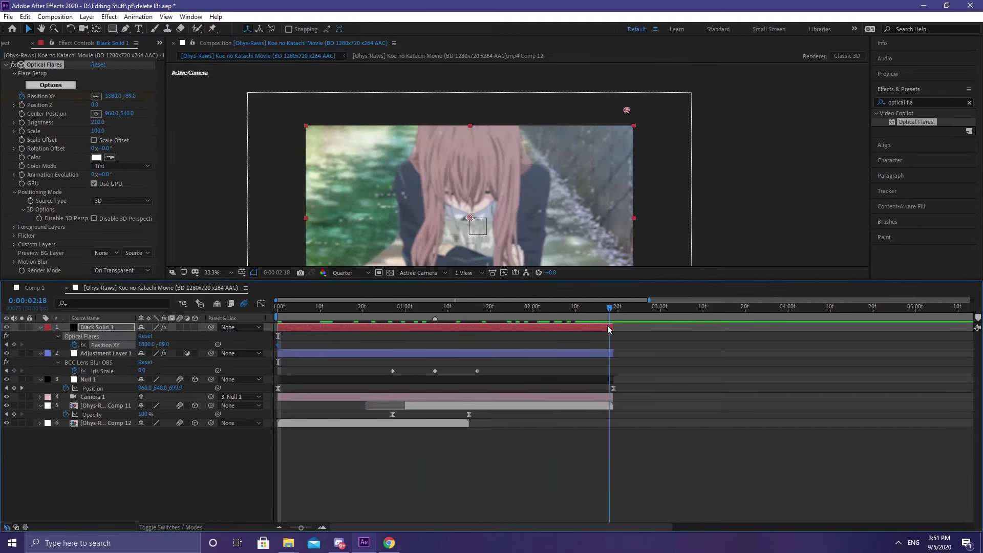
drag(112, 95, 94, 108)
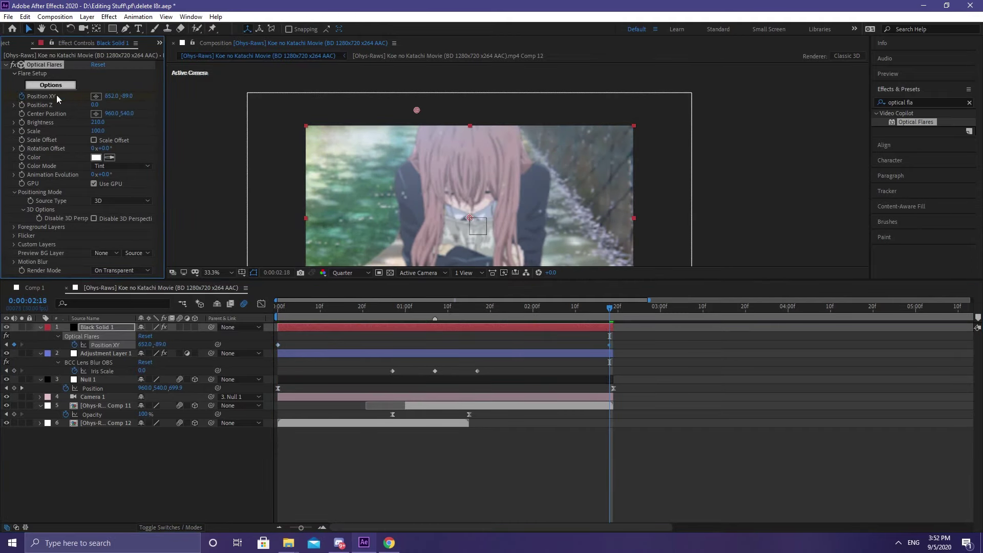
text(408)
key(Return)
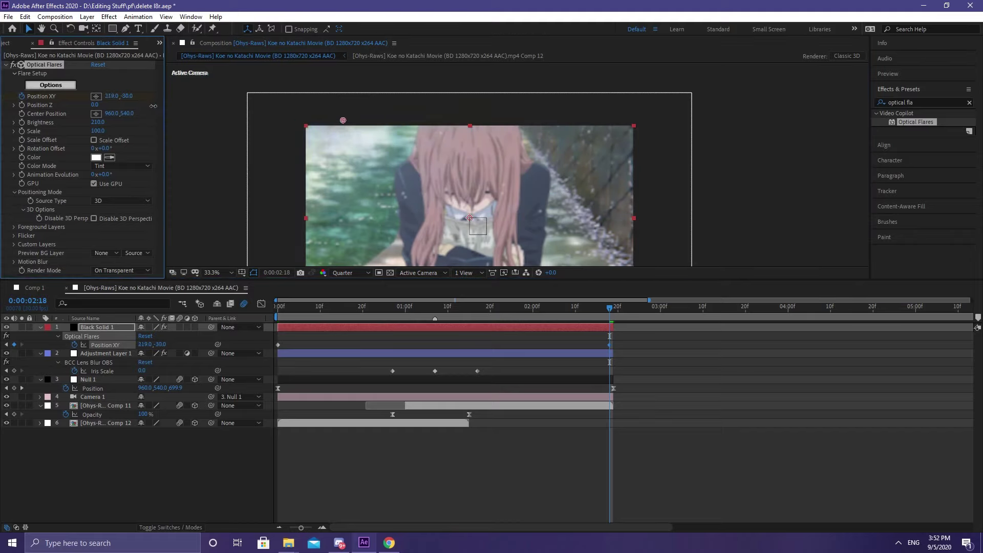
Fit the composition in the viewer and preview the flare sweep from the first frame.
key(space)
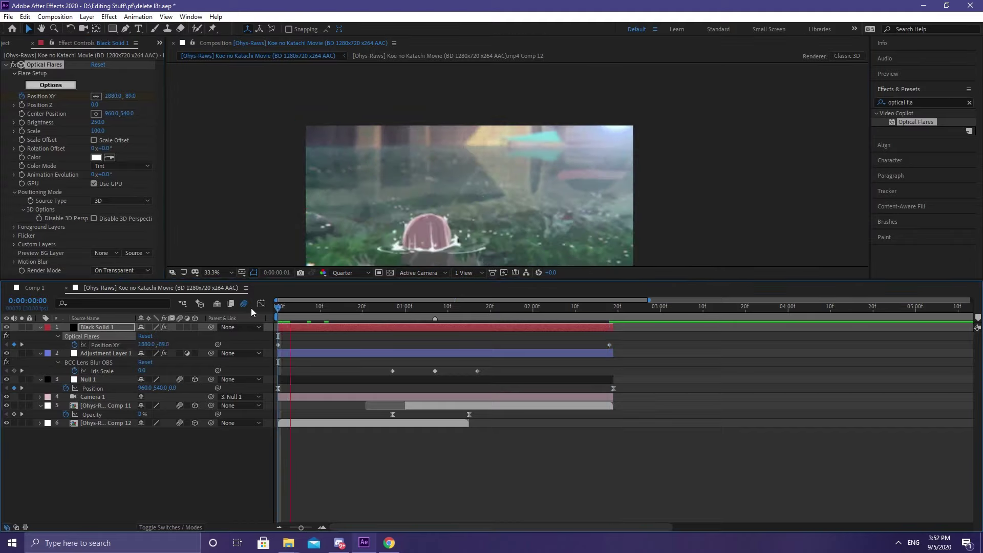
click(217, 272)
click(220, 283)
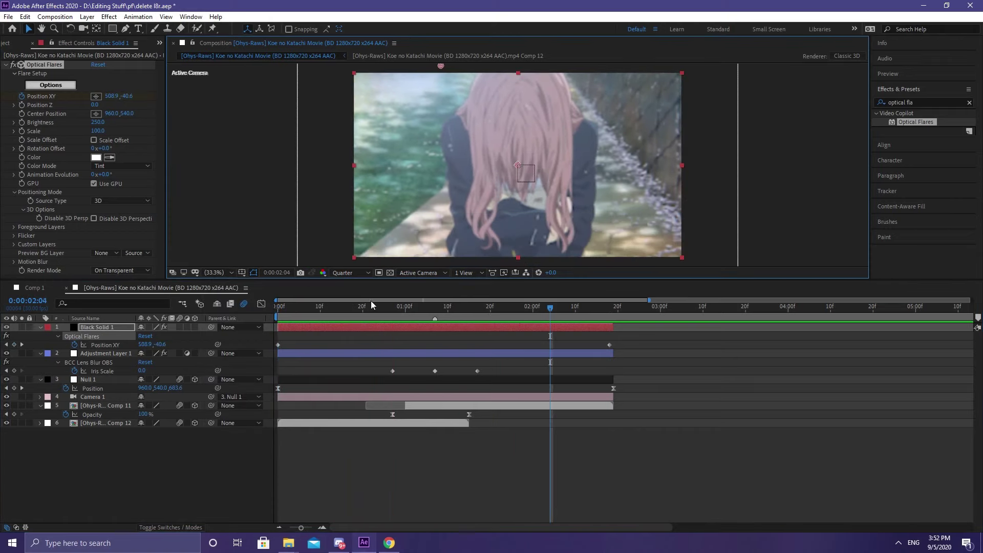
click(300, 302)
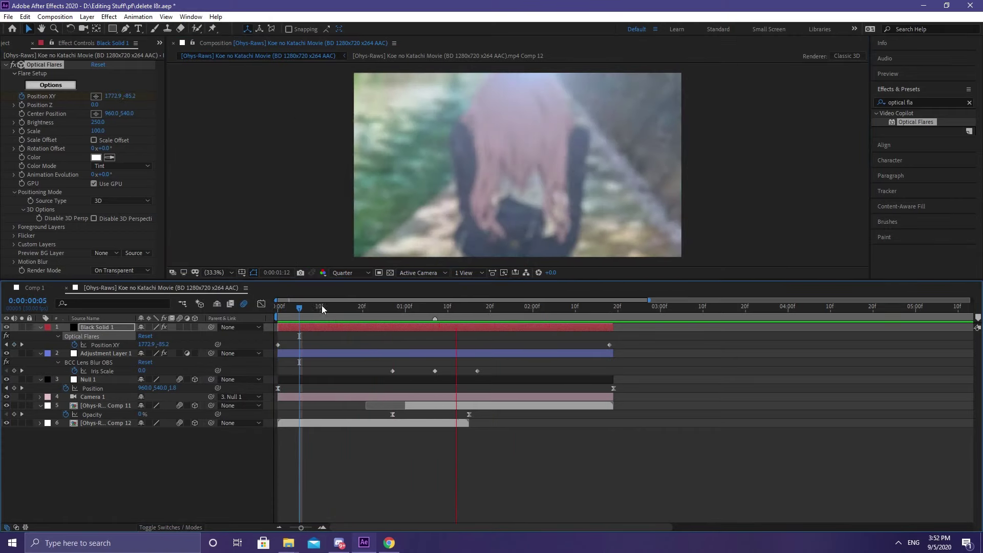
drag(324, 304, 270, 309)
key(space)
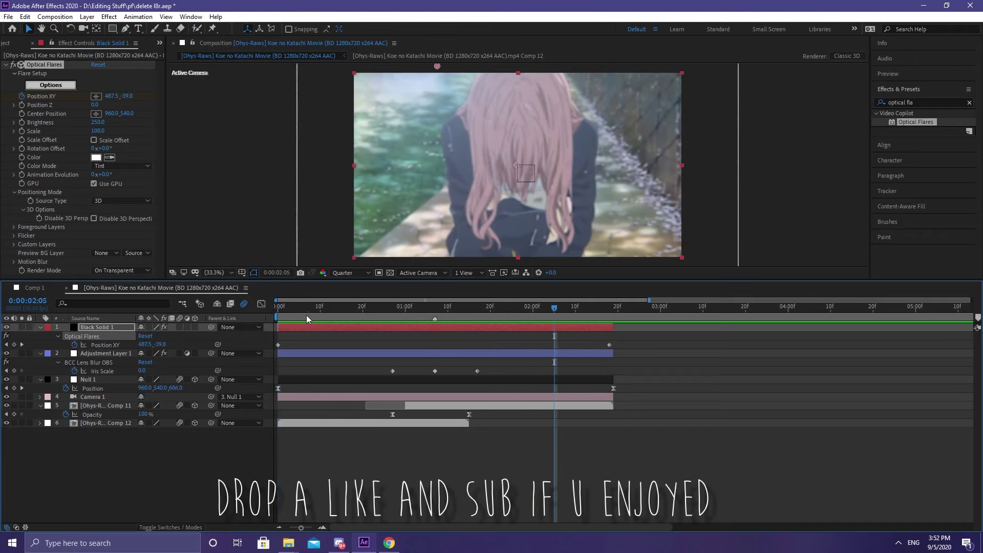
key(space)
Keyframe Black Solid 1's Opacity from 0% at frame 0 to 100% at 20f, then preview.
key(t)
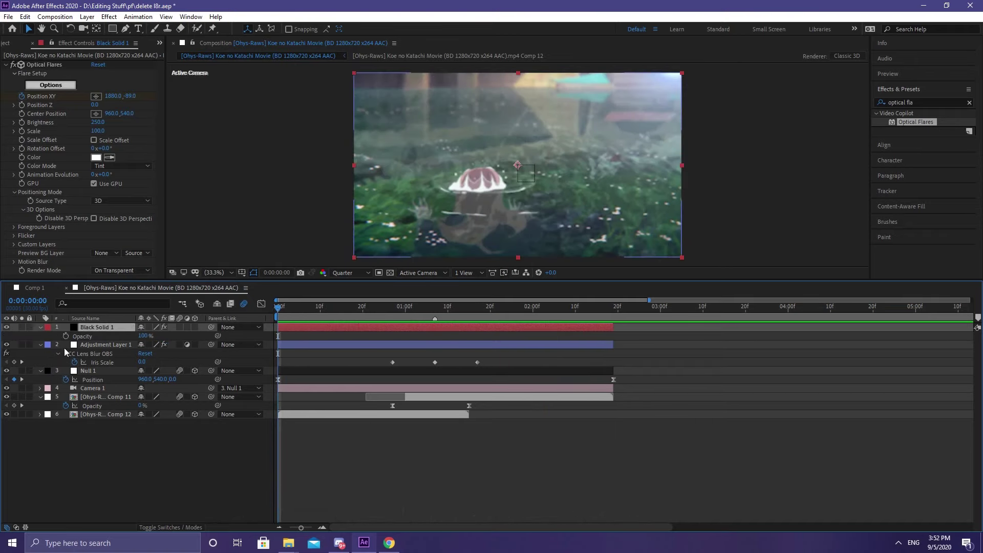
drag(277, 336, 358, 336)
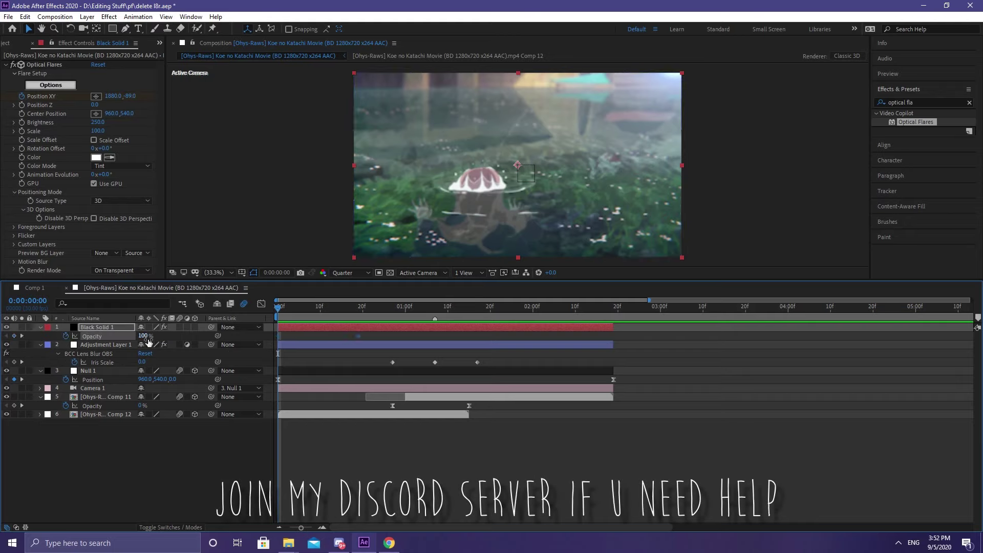
key(space)
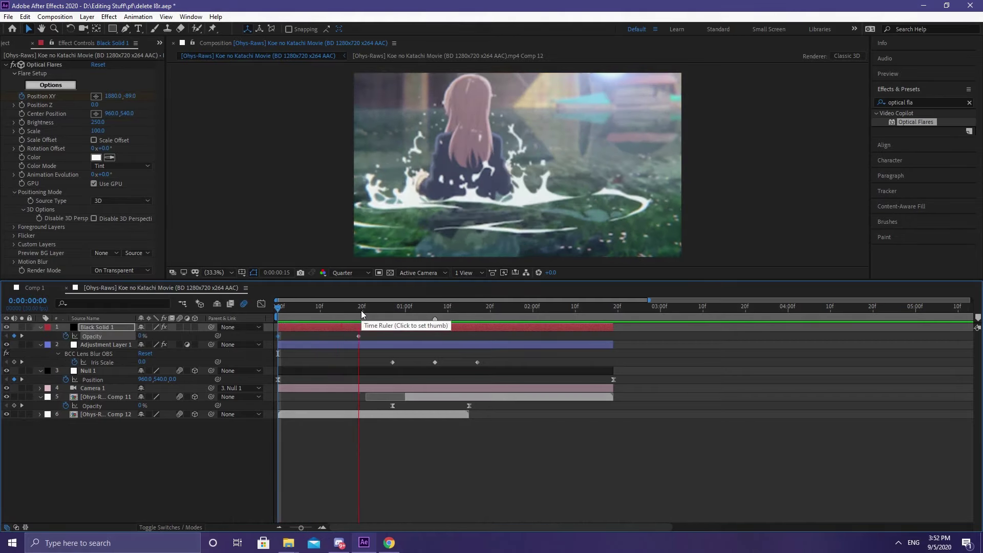
key(space)
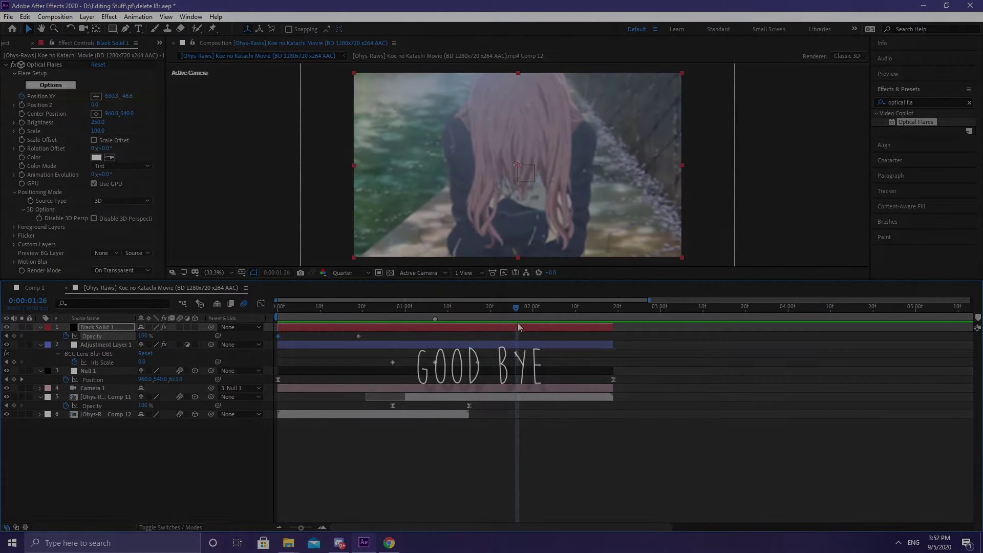
key(t)
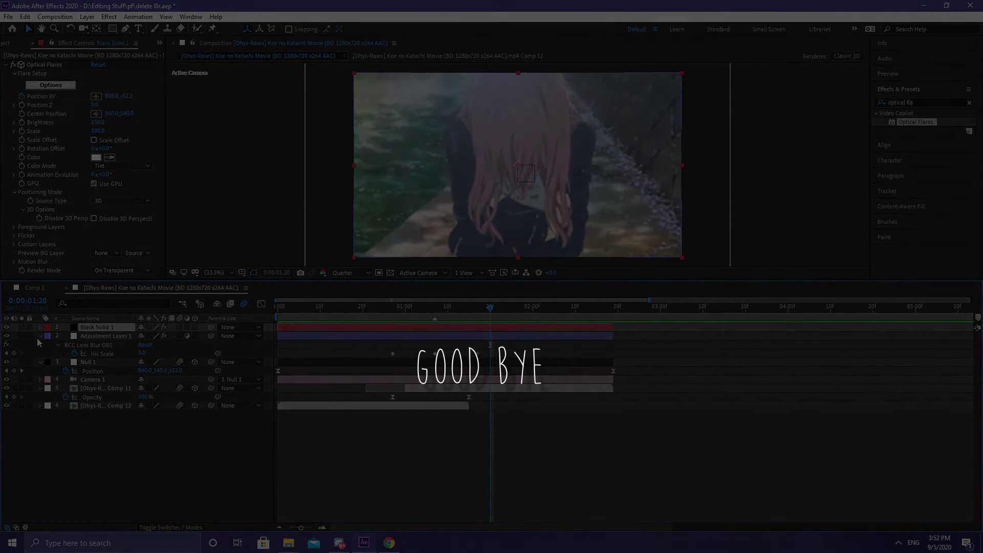